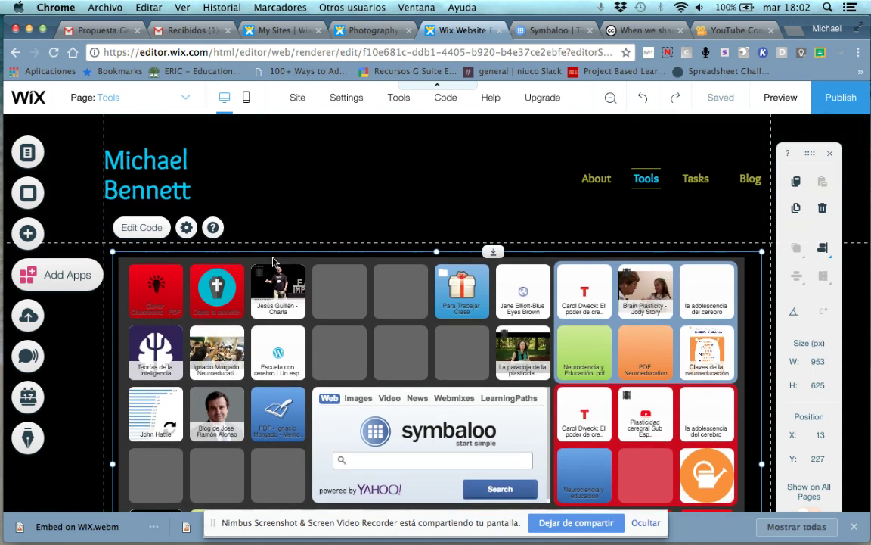
# Switch the editor from the Tools page to the Task 2 page and select its footer
pyautogui.scroll(-5, 401, 199)
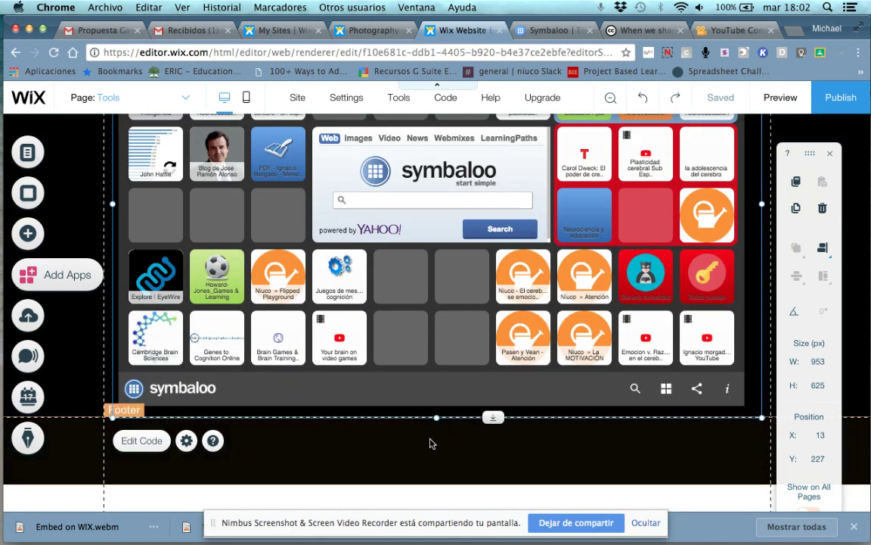
pyautogui.scroll(5, 394, 303)
pyautogui.click(165, 97)
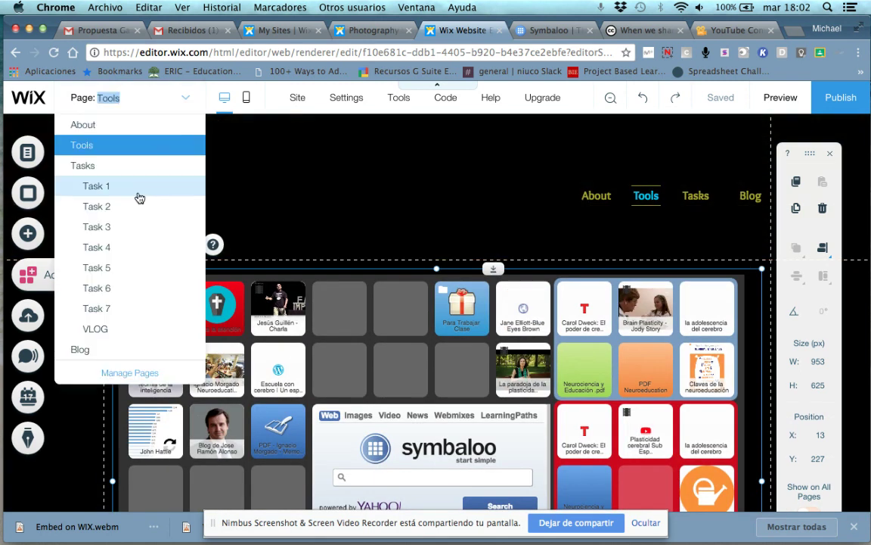
pyautogui.click(263, 208)
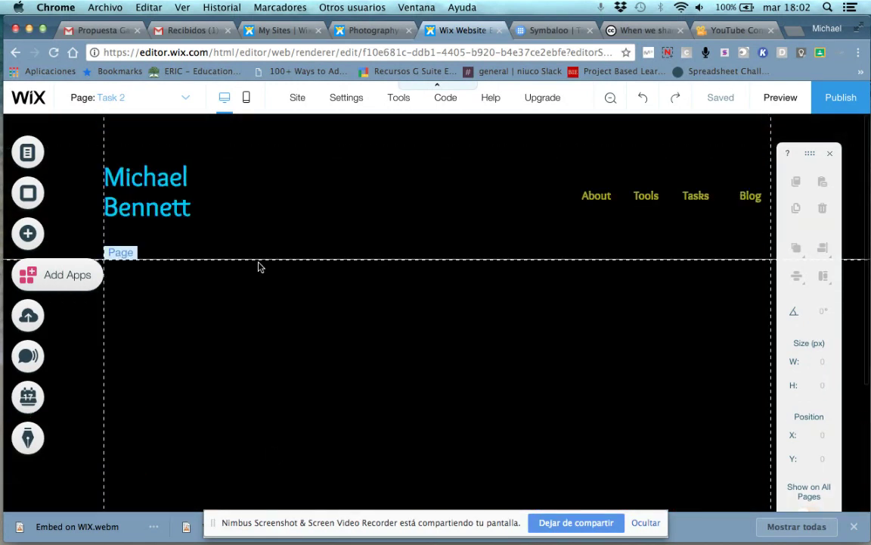
pyautogui.click(181, 102)
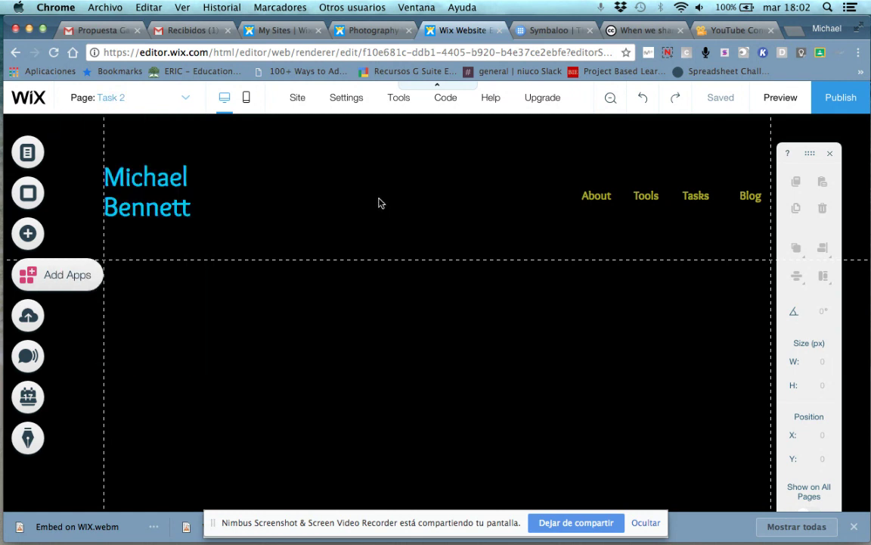
pyautogui.scroll(-5, 121, 463)
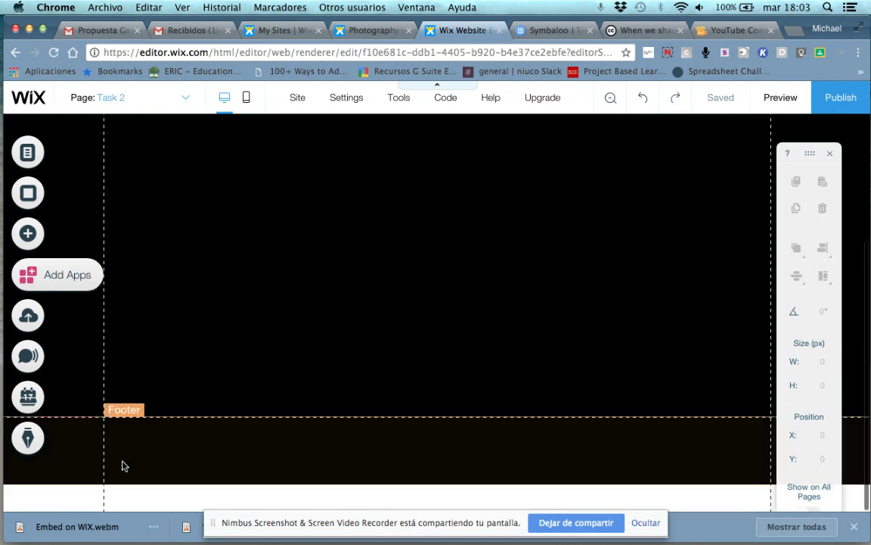
pyautogui.click(163, 470)
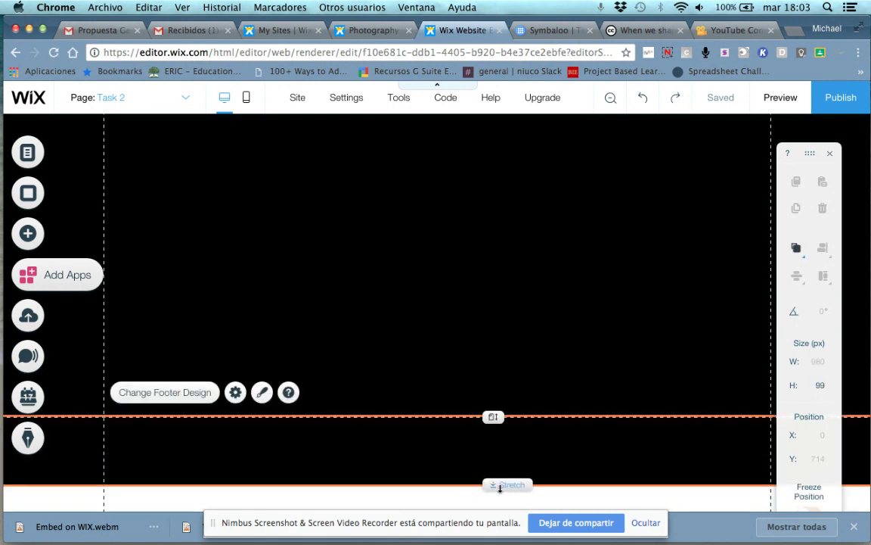
# Stretch the Task 2 footer down to 168 px tall and check the page's header and footer
pyautogui.moveTo(500, 488); pyautogui.dragTo(496, 512)
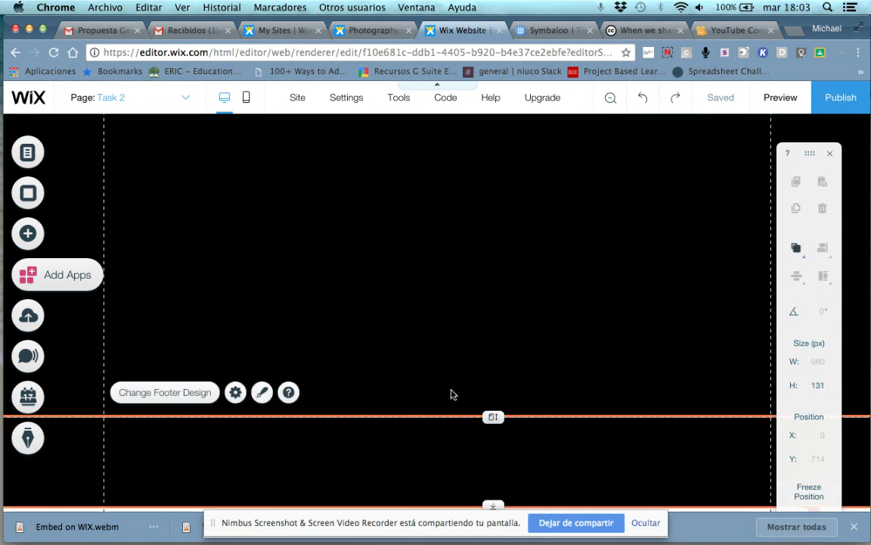
pyautogui.scroll(-1, 330, 306)
pyautogui.moveTo(493, 484); pyautogui.dragTo(496, 520)
pyautogui.scroll(5, 424, 365)
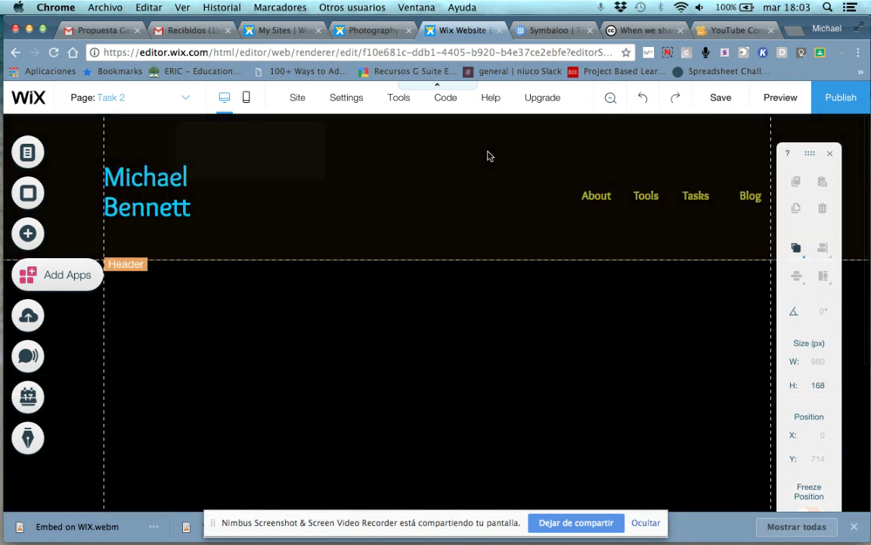
pyautogui.scroll(-5, 280, 302)
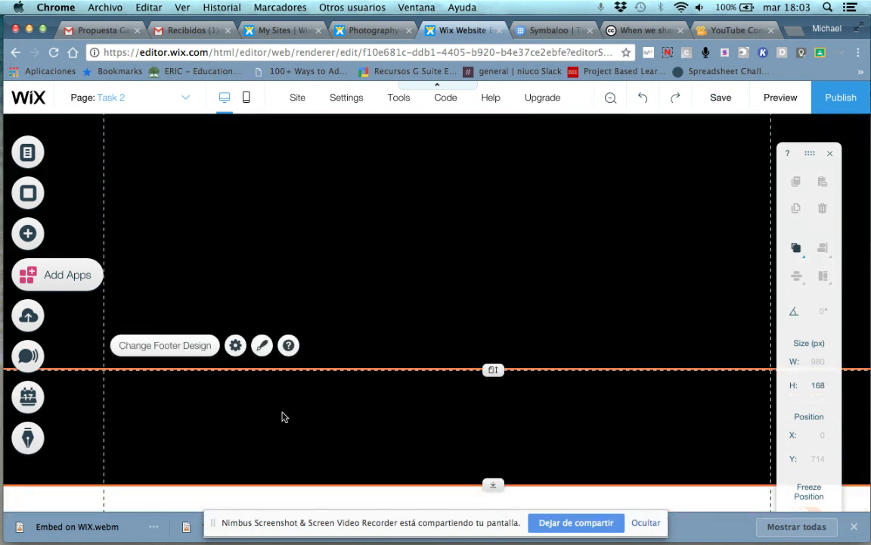
pyautogui.scroll(5, 273, 250)
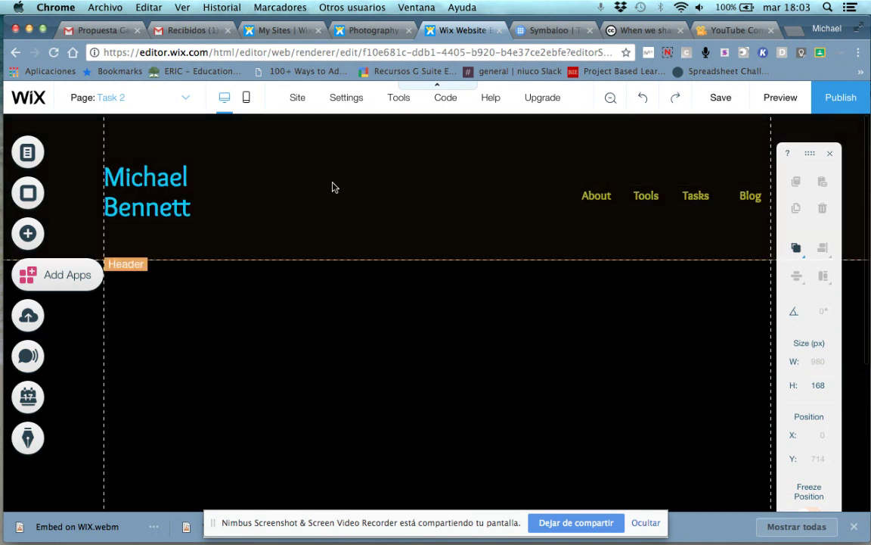
pyautogui.scroll(-5, 381, 274)
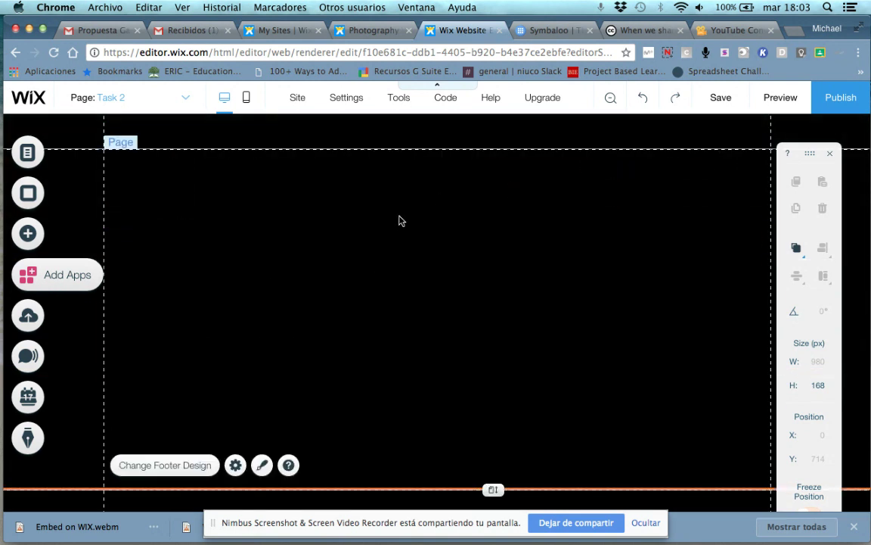
pyautogui.scroll(5, 399, 223)
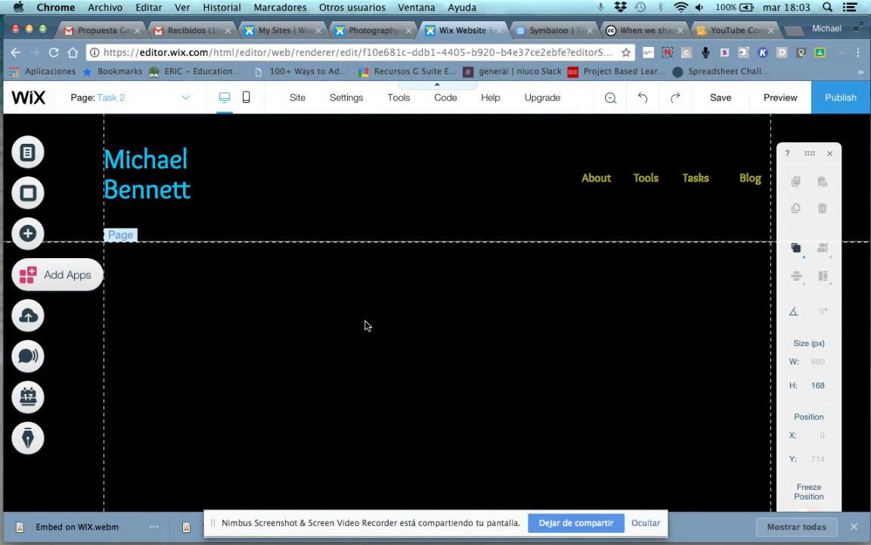
pyautogui.scroll(-5, 366, 325)
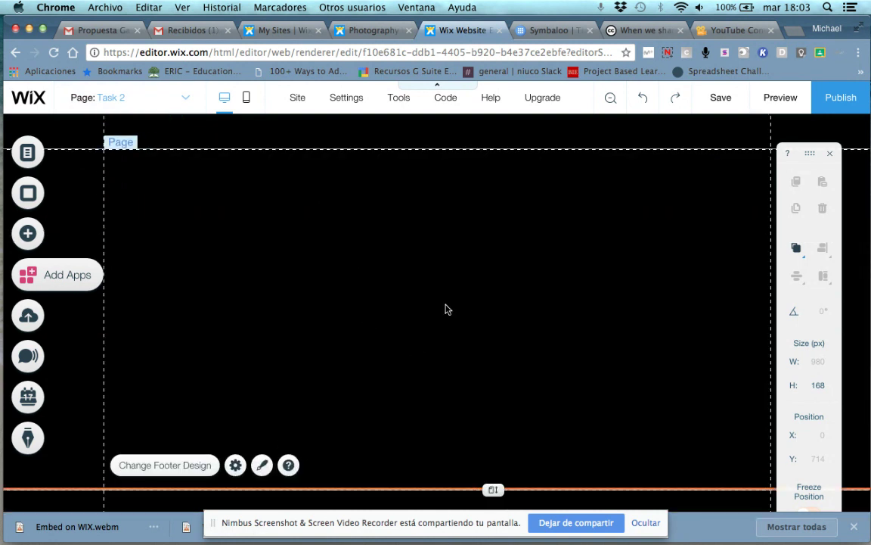
# On creativecommons.org, go to Share your work and start the license chooser
pyautogui.click(632, 32)
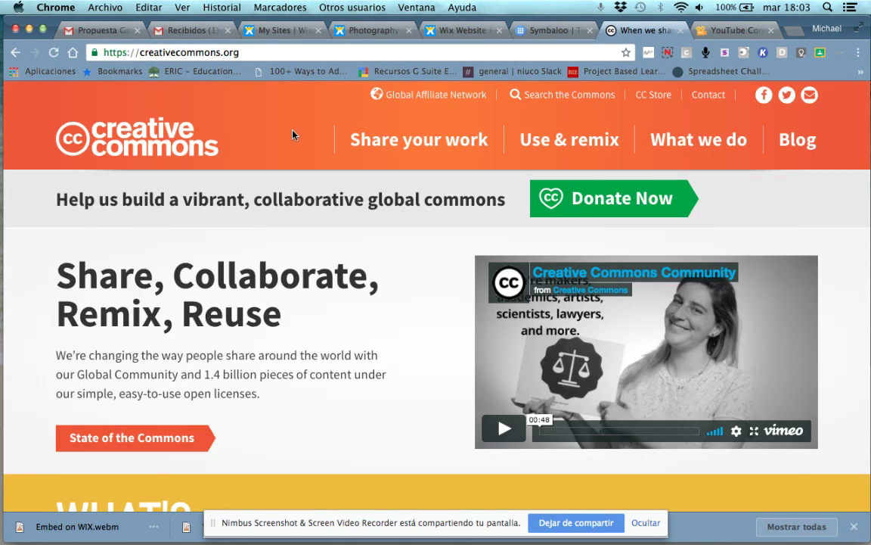
pyautogui.scroll(-3, 295, 134)
pyautogui.scroll(3, 363, 125)
pyautogui.click(401, 140)
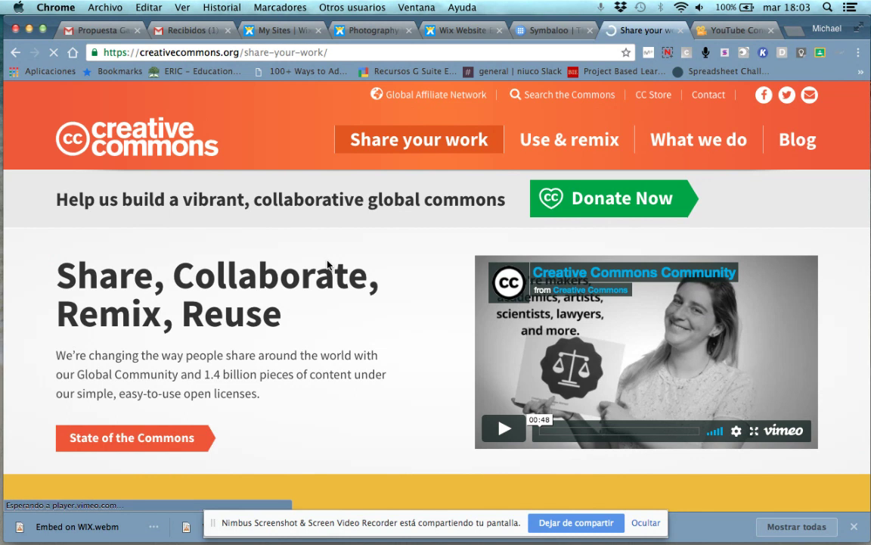
pyautogui.scroll(-3, 327, 262)
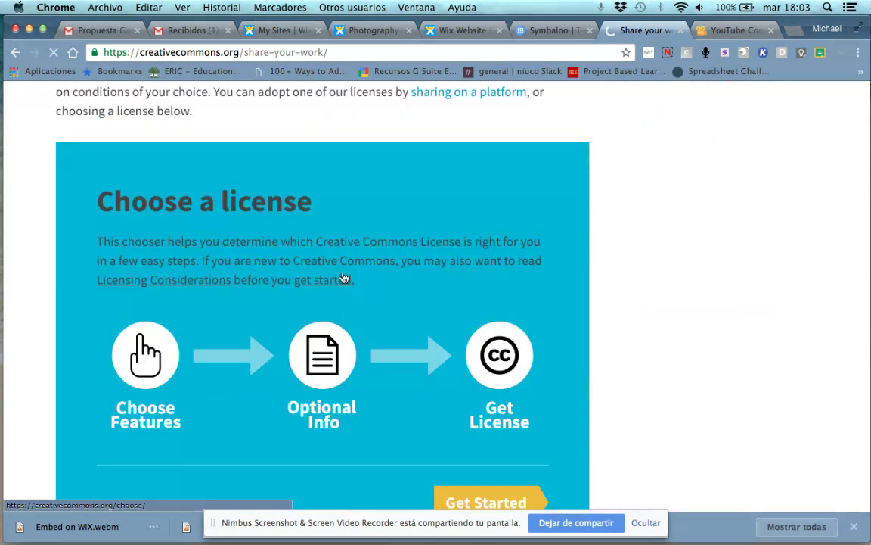
pyautogui.scroll(-3, 356, 317)
pyautogui.click(490, 348)
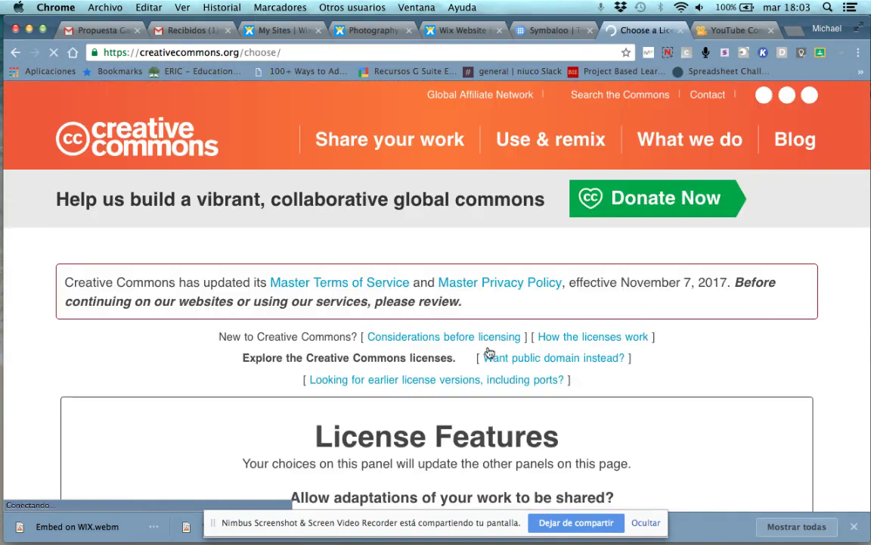
# Allow adaptations only if shared alike, making the license Attribution-ShareAlike 4.0 International
pyautogui.scroll(-5, 347, 295)
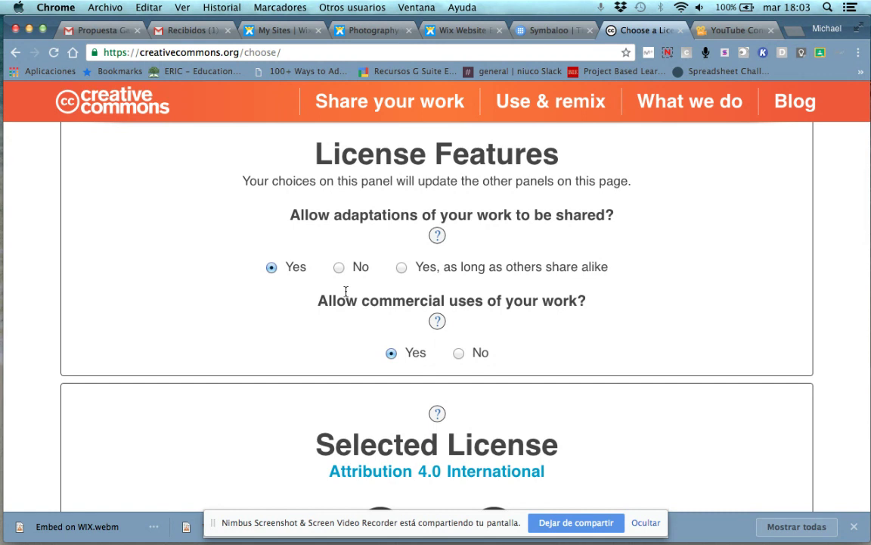
pyautogui.scroll(-5, 345, 291)
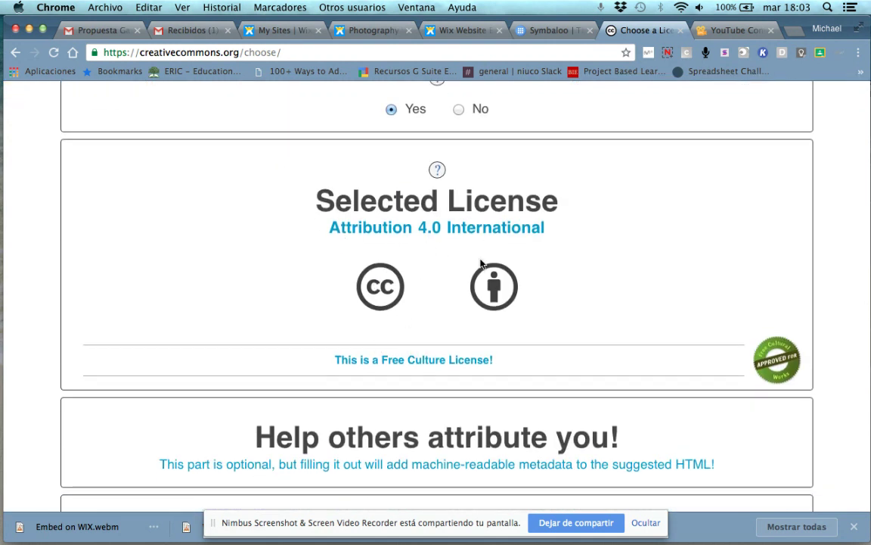
pyautogui.scroll(-1, 388, 272)
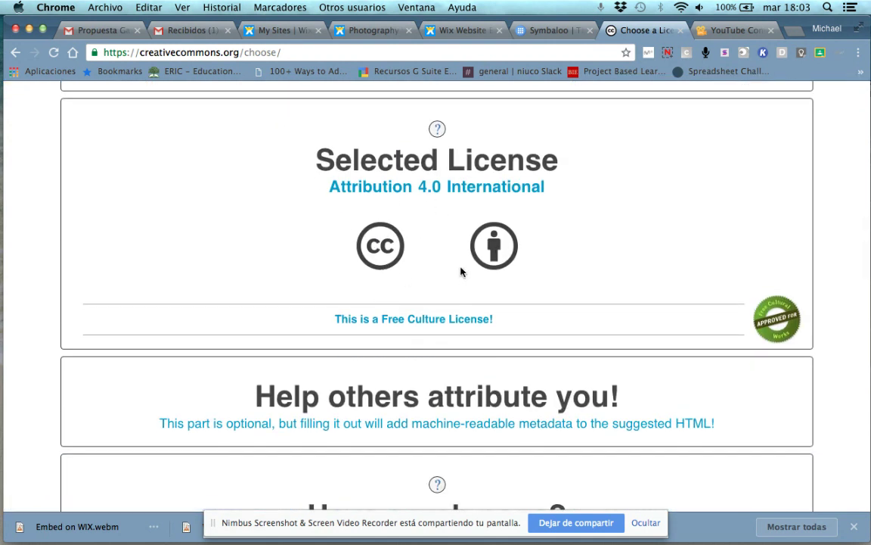
pyautogui.scroll(7, 461, 273)
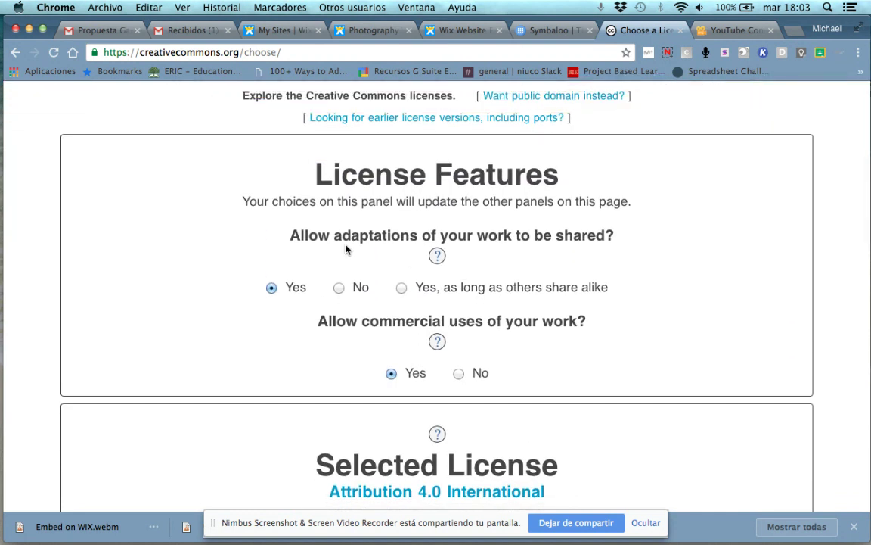
pyautogui.click(400, 288)
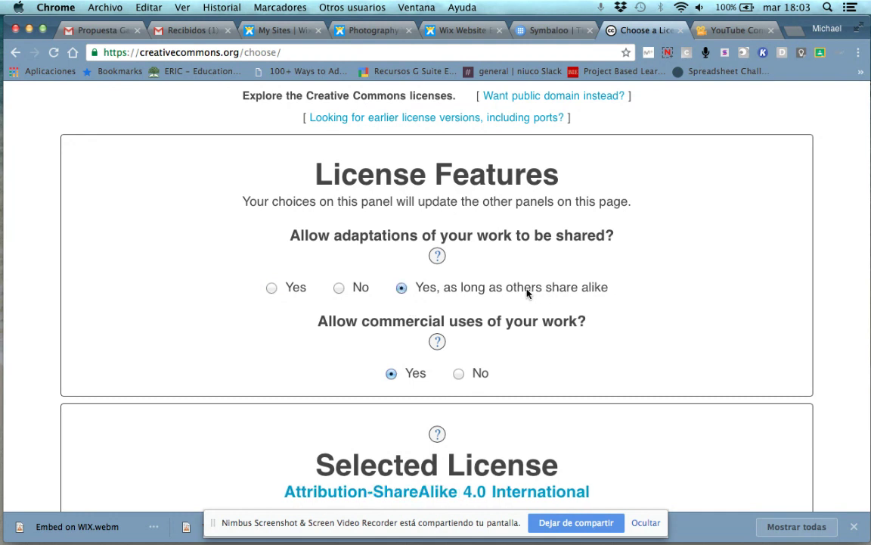
# Disallow commercial use, making the license Attribution-NonCommercial-ShareAlike 4.0 International
pyautogui.scroll(-5, 493, 292)
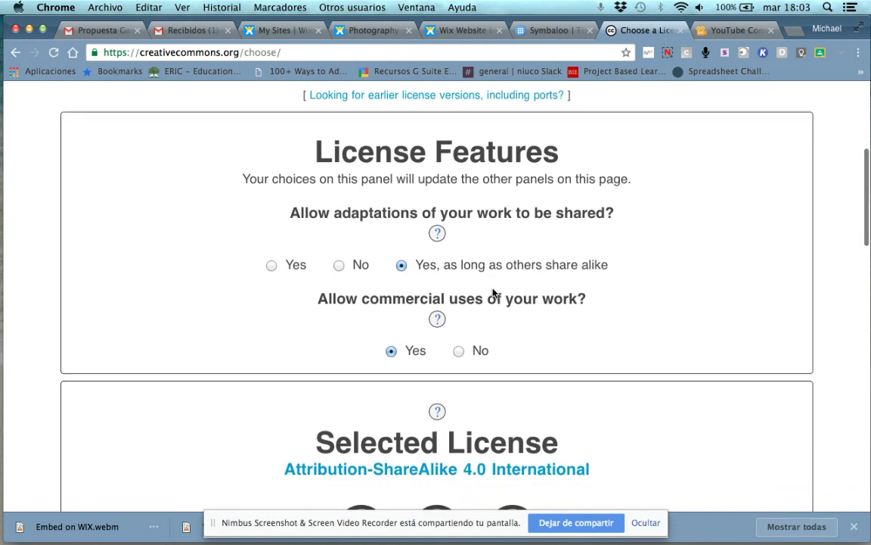
pyautogui.scroll(2, 493, 293)
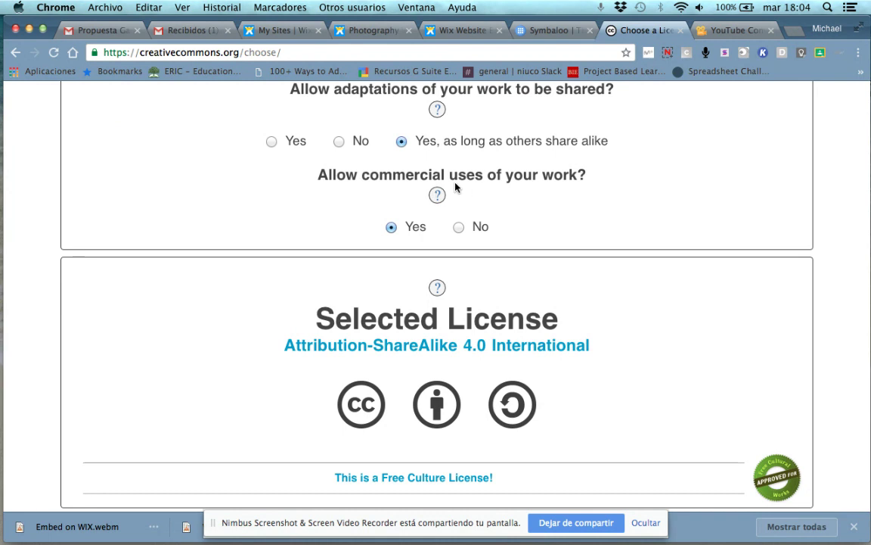
pyautogui.scroll(-2, 370, 446)
pyautogui.scroll(3, 412, 261)
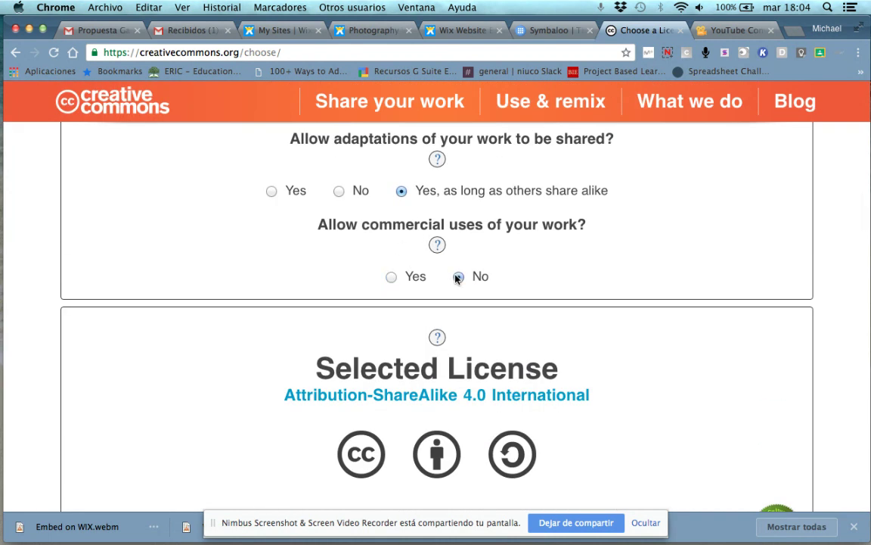
pyautogui.click(458, 278)
# Scroll to the license notice and embed code, then reveal the optional attribution details form
pyautogui.scroll(-1, 380, 248)
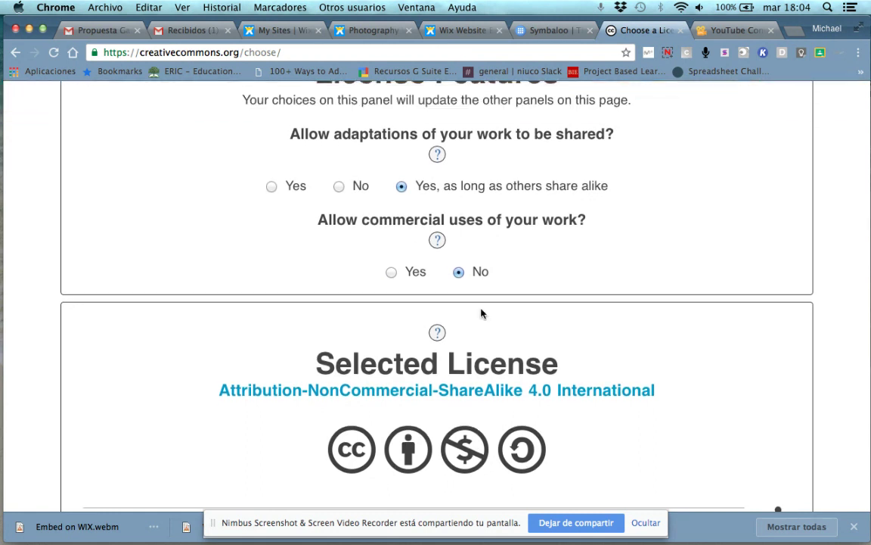
pyautogui.scroll(-10, 229, 212)
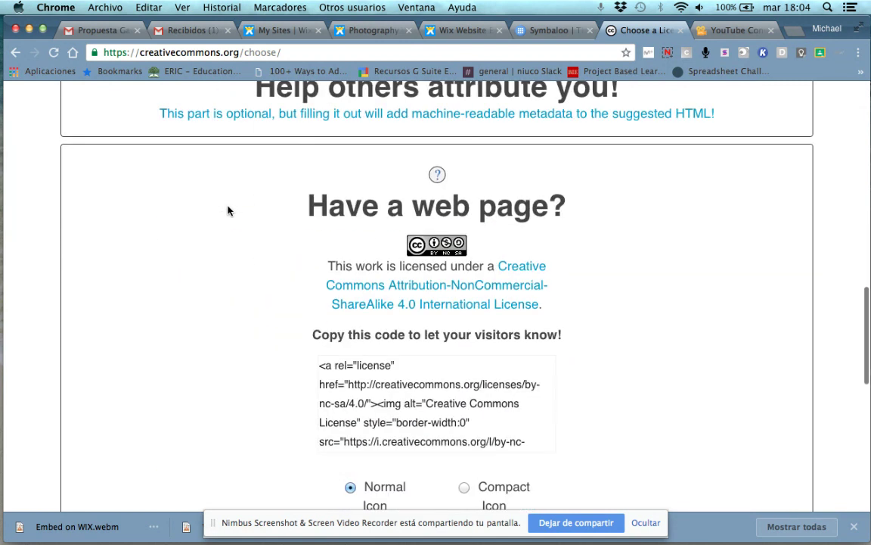
pyautogui.scroll(-2, 229, 211)
pyautogui.scroll(5, 228, 211)
pyautogui.scroll(-2, 228, 211)
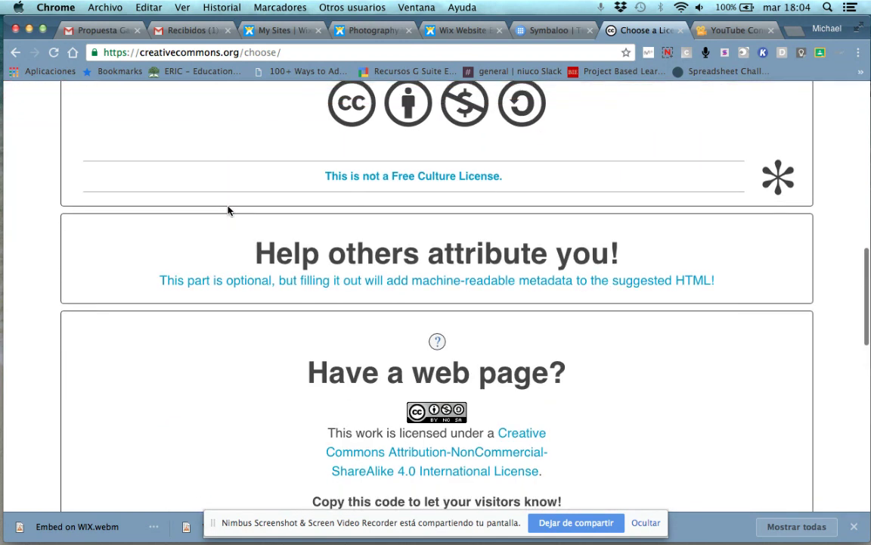
pyautogui.scroll(-2, 408, 278)
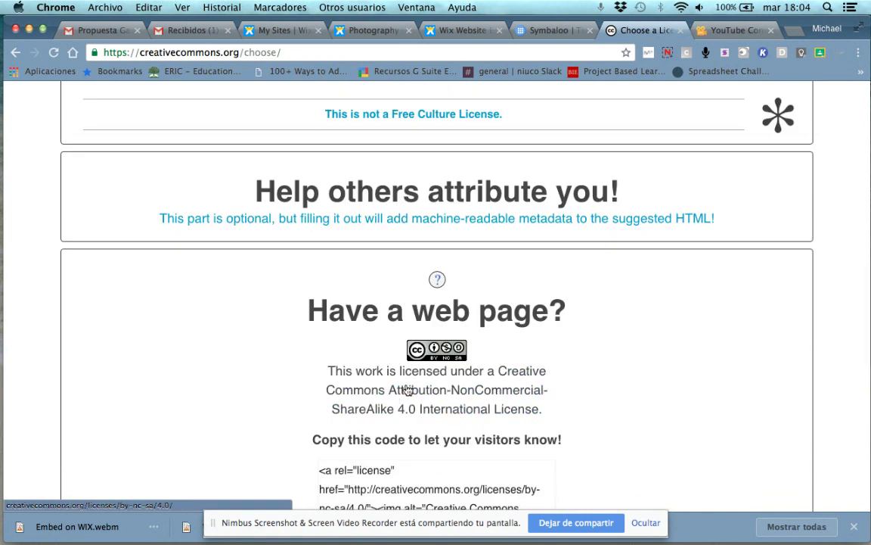
pyautogui.scroll(-1, 424, 389)
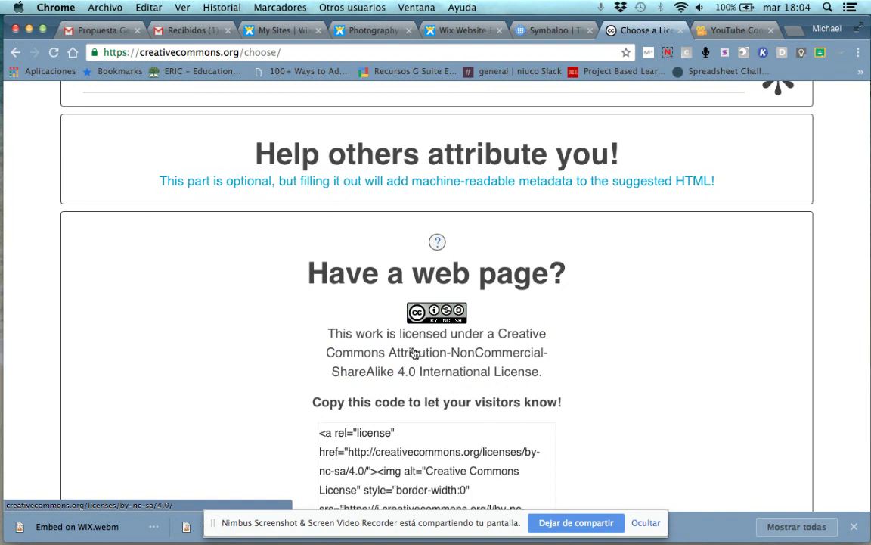
pyautogui.scroll(1, 413, 353)
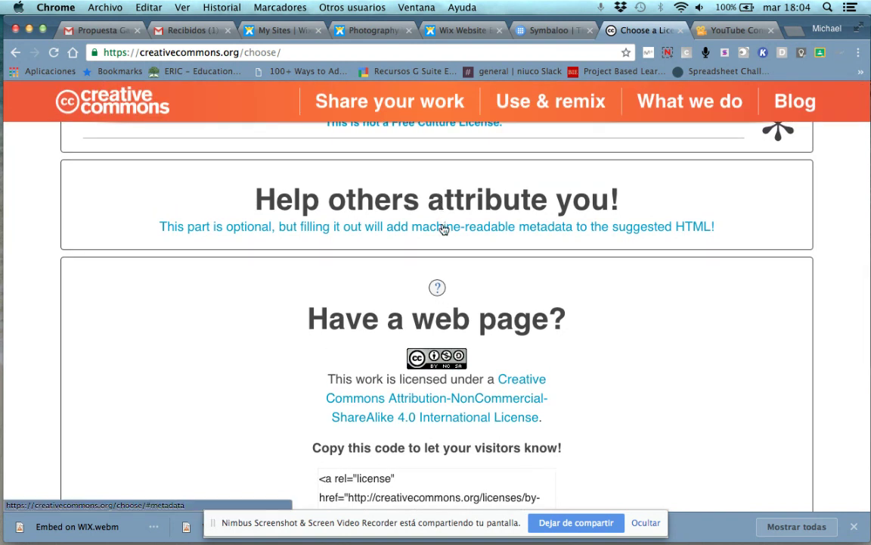
pyautogui.click(444, 230)
# Enter the creator's name in the Attribute work to name field
pyautogui.scroll(-1, 409, 230)
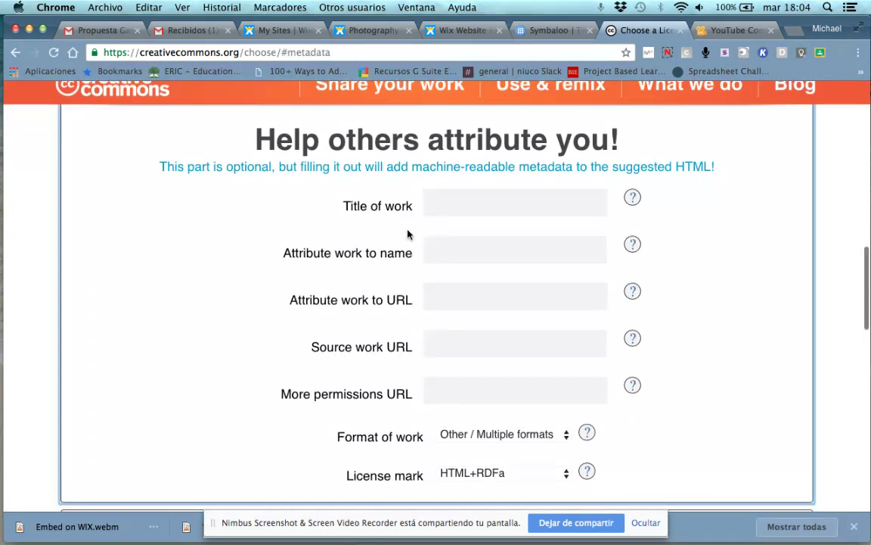
pyautogui.click(441, 196)
pyautogui.click(442, 255)
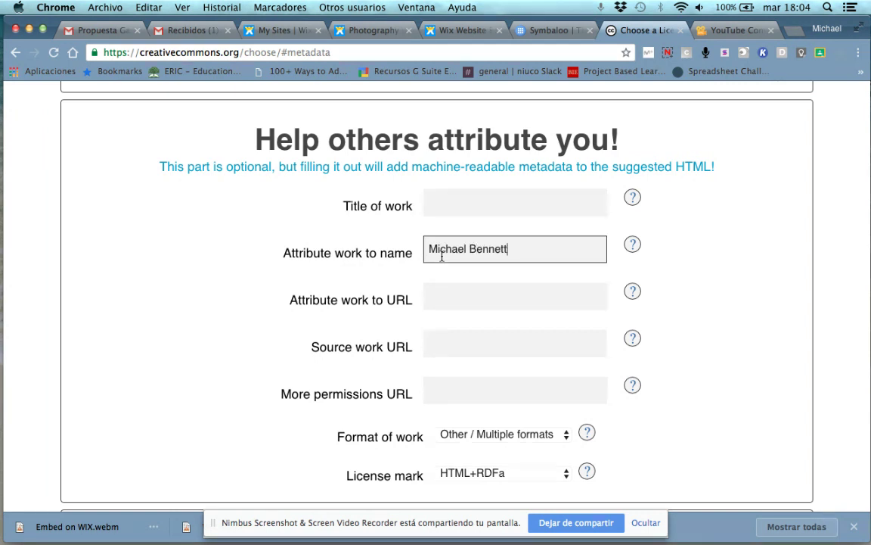
pyautogui.write('Michael Bennett')
pyautogui.scroll(-5, 446, 306)
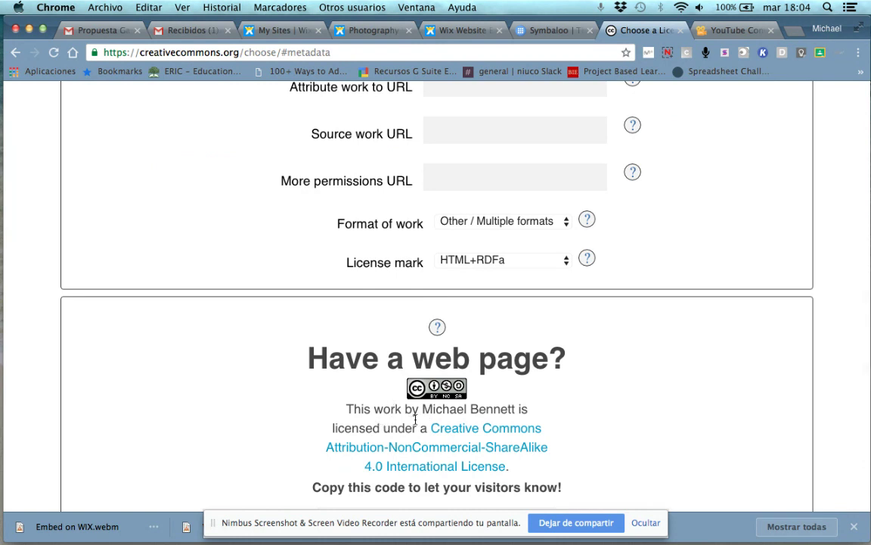
pyautogui.scroll(5, 449, 436)
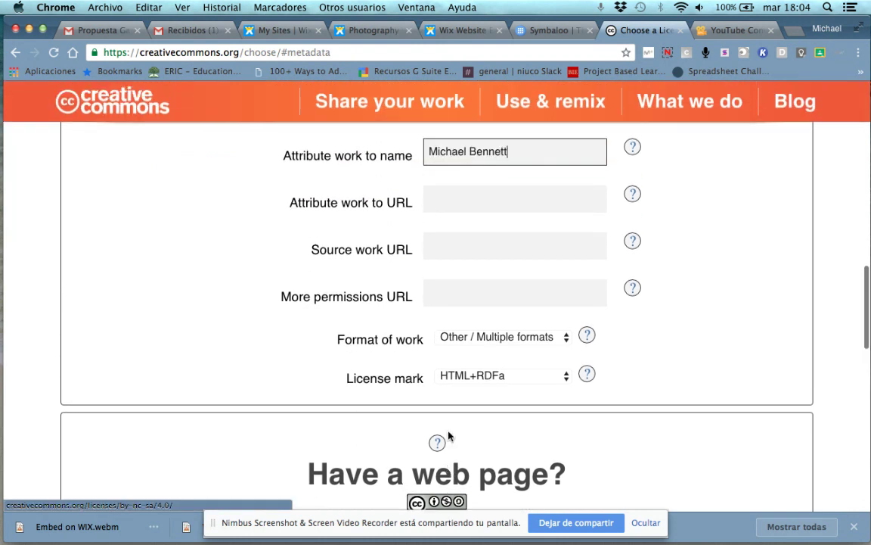
# Correct the title of work's capitalisation to 'WIX Tutorials' and check the updated notice
pyautogui.click(444, 219)
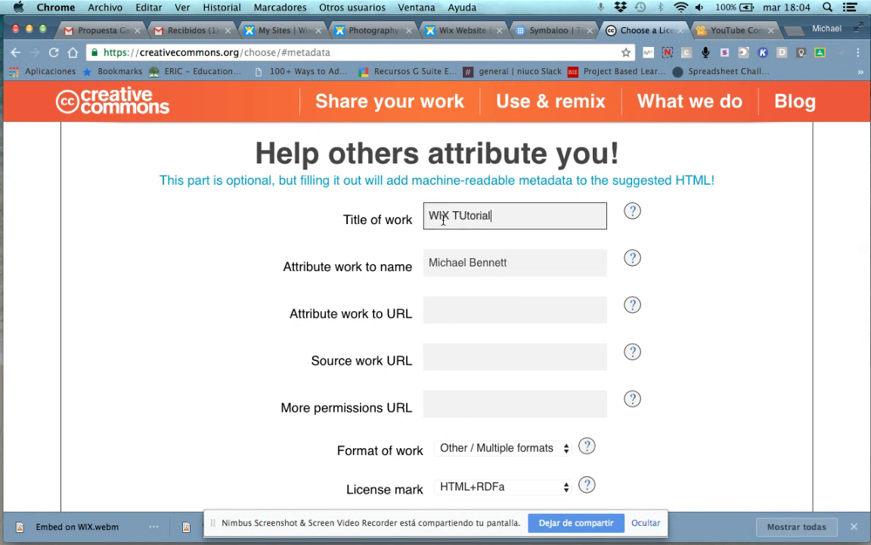
pyautogui.click(466, 218)
pyautogui.press('BackSpace')
pyautogui.write('u')
pyautogui.scroll(-5, 466, 223)
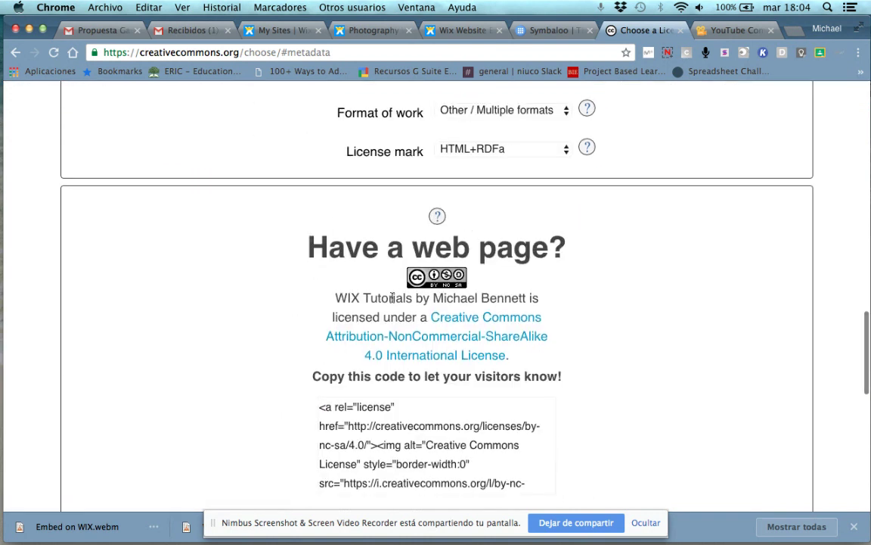
pyautogui.scroll(-1, 392, 340)
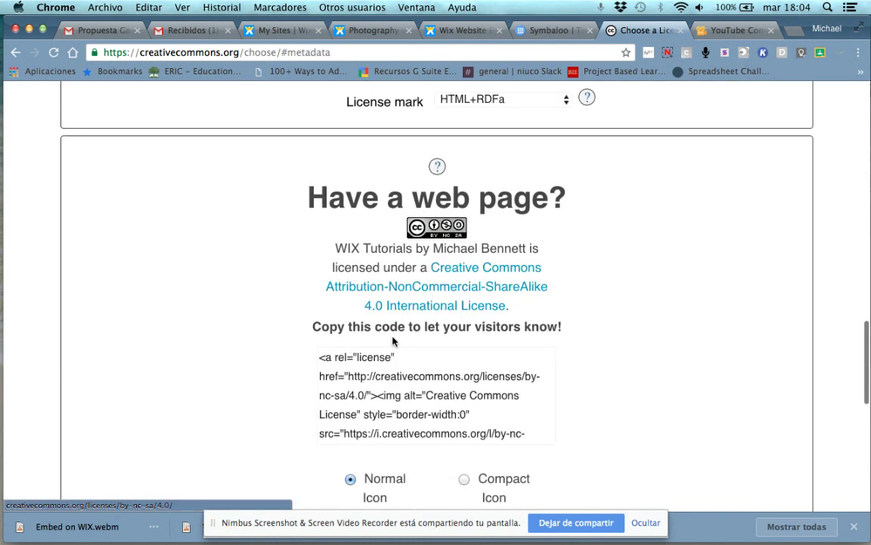
pyautogui.scroll(5, 393, 341)
pyautogui.scroll(-5, 393, 341)
pyautogui.scroll(5, 393, 341)
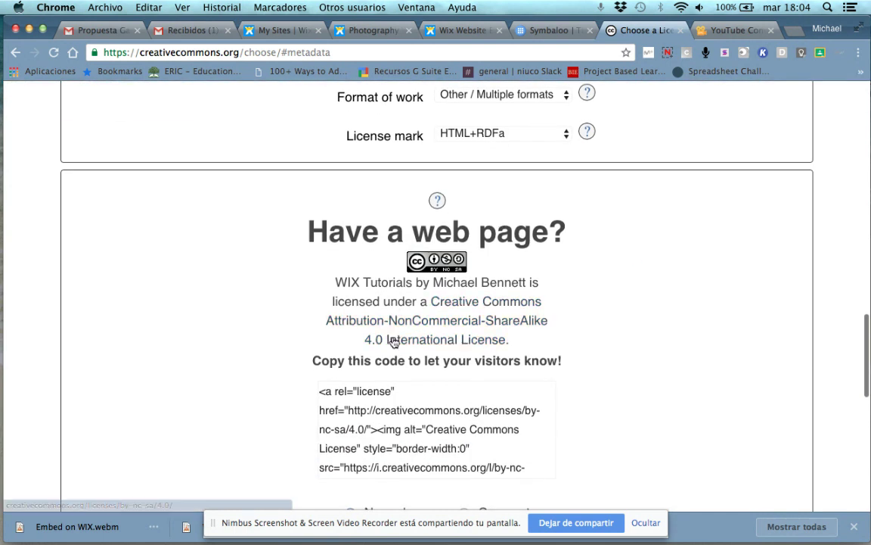
pyautogui.scroll(-5, 460, 402)
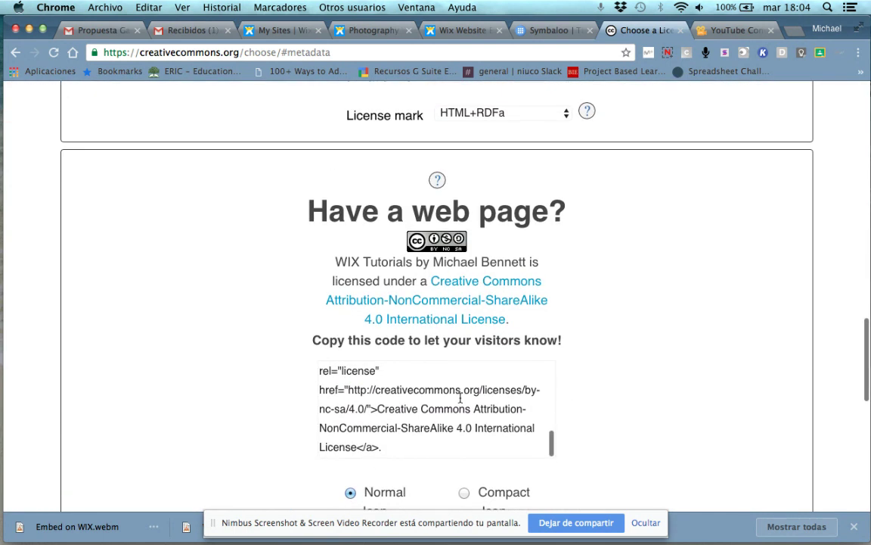
# Copy the full BY-NC-SA license embed code and return to the Wix editor tab
pyautogui.scroll(3, 459, 401)
pyautogui.scroll(-5, 460, 399)
pyautogui.scroll(3, 460, 399)
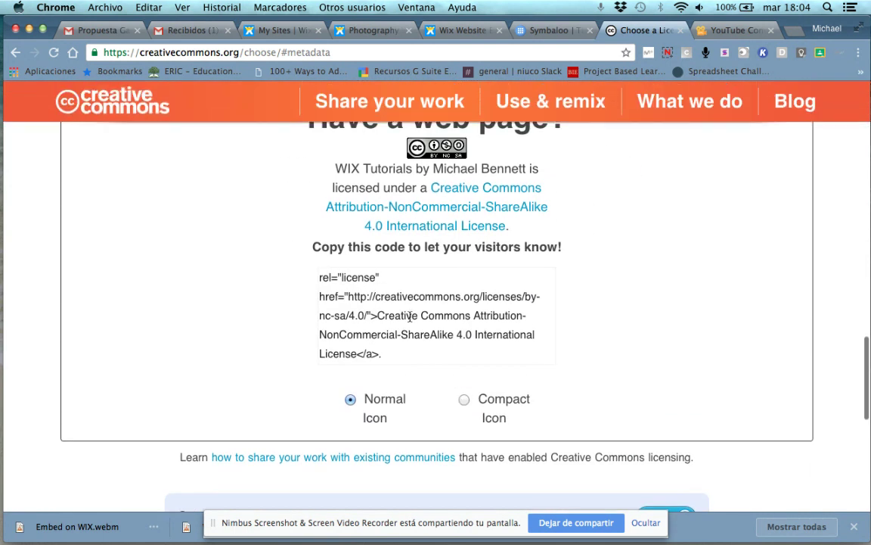
pyautogui.click(410, 315)
pyautogui.scroll(4, 409, 315)
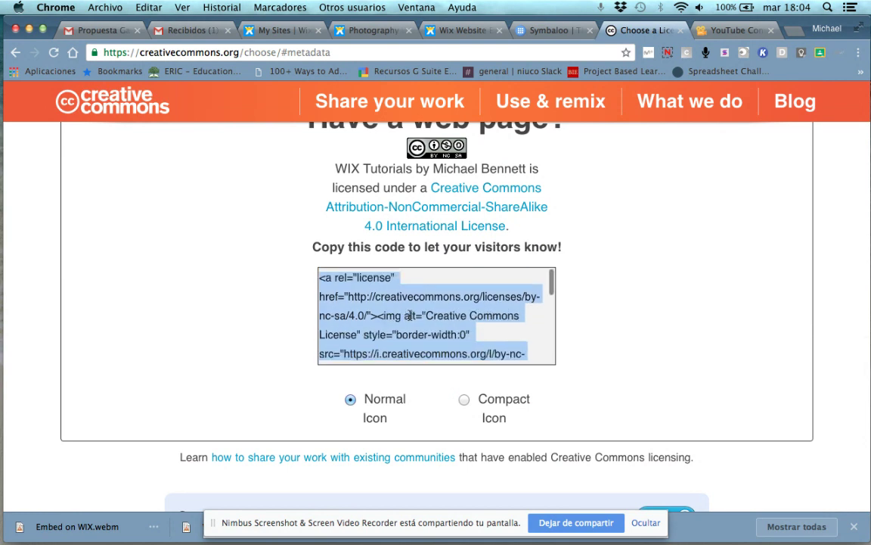
pyautogui.scroll(-5, 410, 316)
pyautogui.press('super+c')
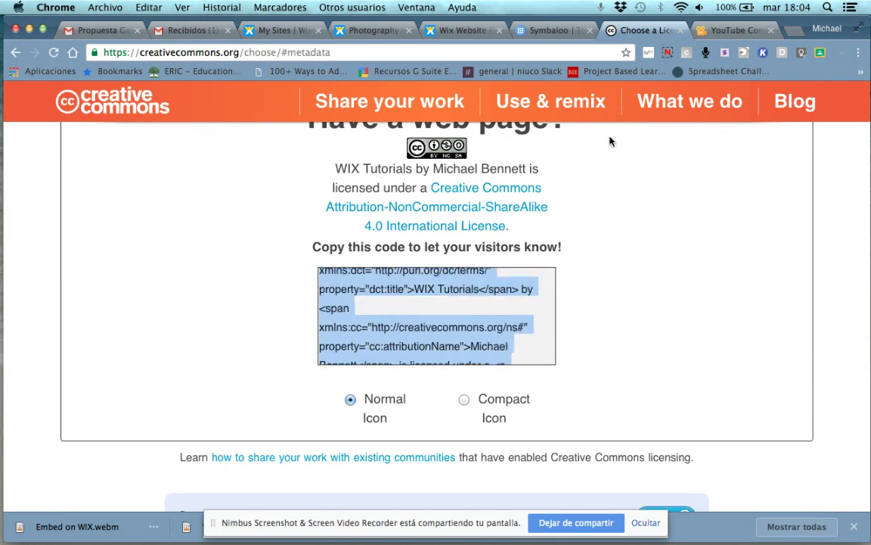
pyautogui.click(429, 29)
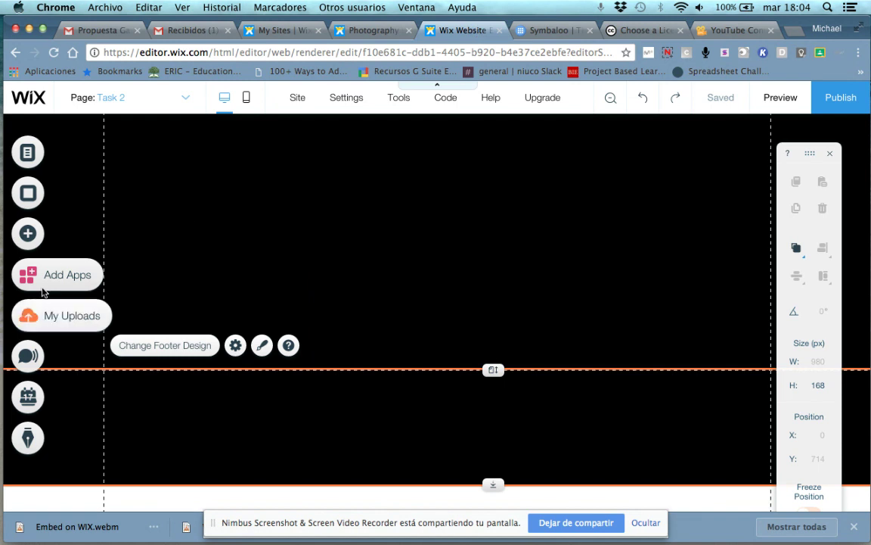
# Add an HTML iframe embed and apply the pasted Creative Commons license code to it
pyautogui.click(28, 245)
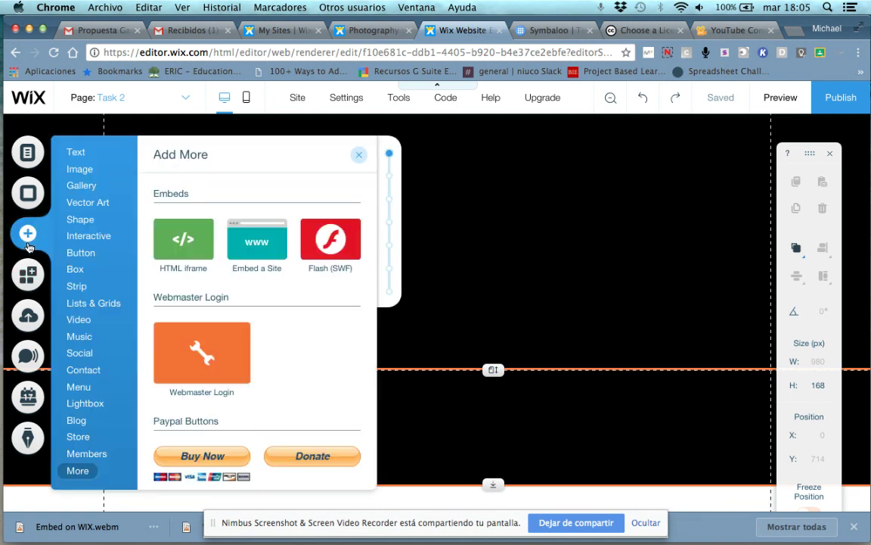
pyautogui.moveTo(76, 475)
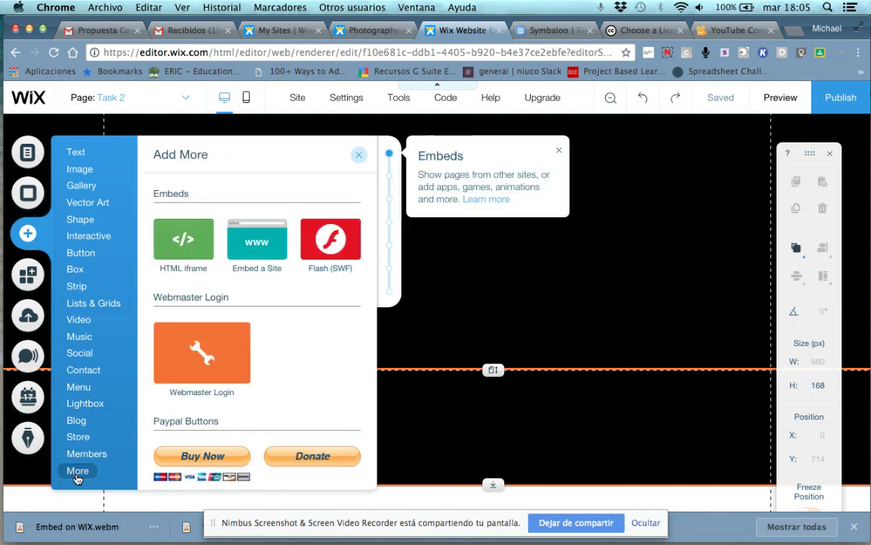
pyautogui.click(184, 240)
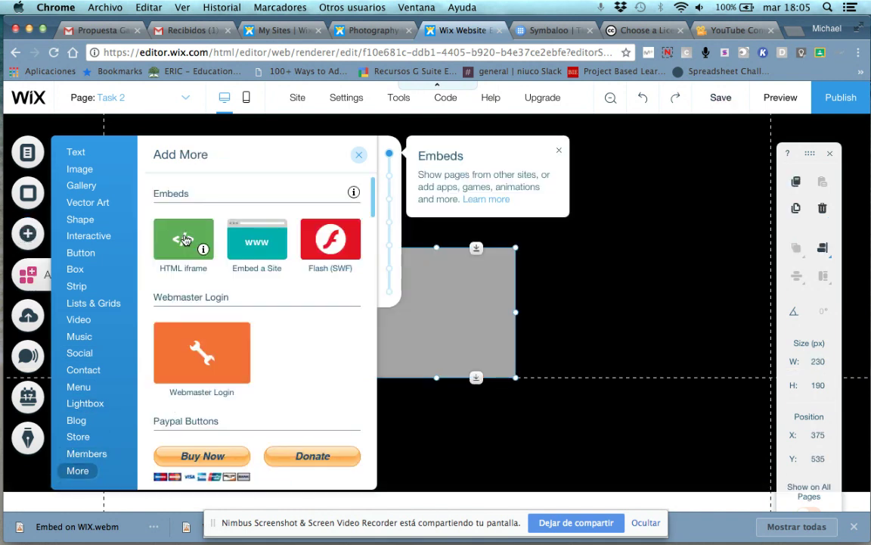
pyautogui.click(409, 225)
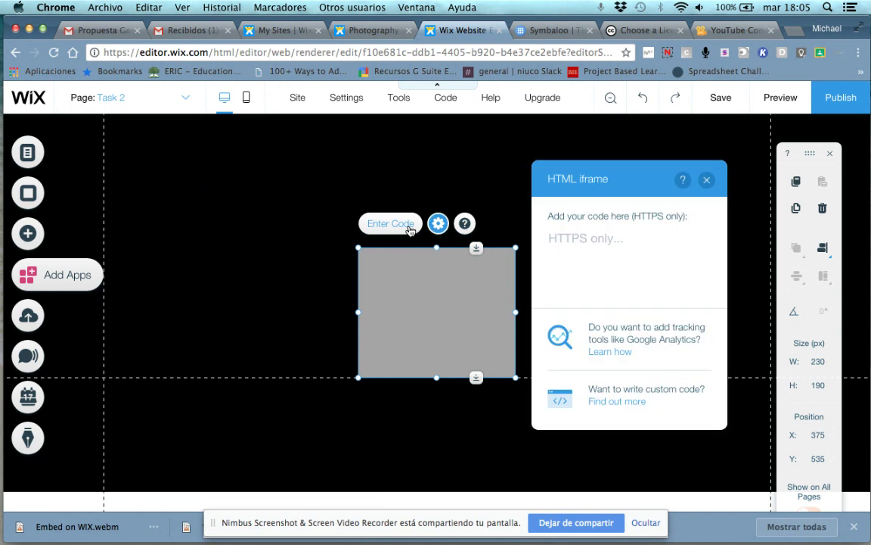
pyautogui.press('super+v')
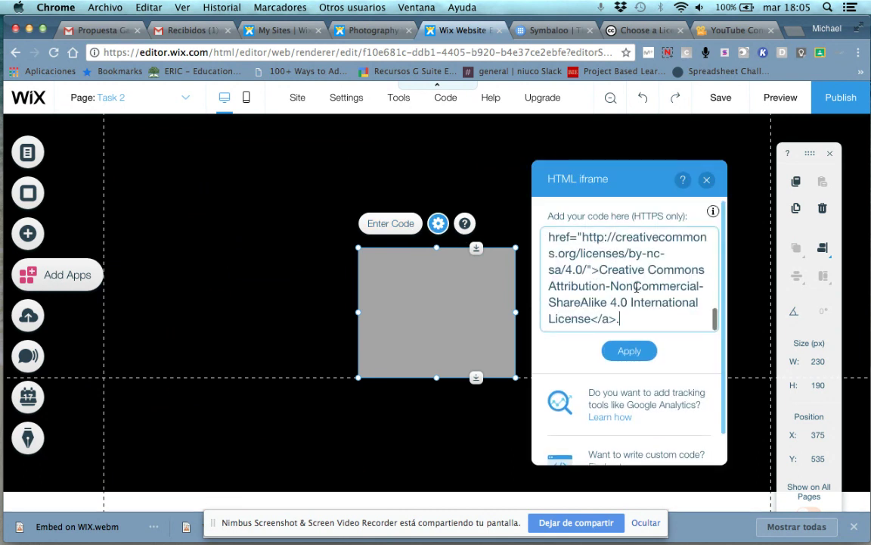
pyautogui.click(628, 351)
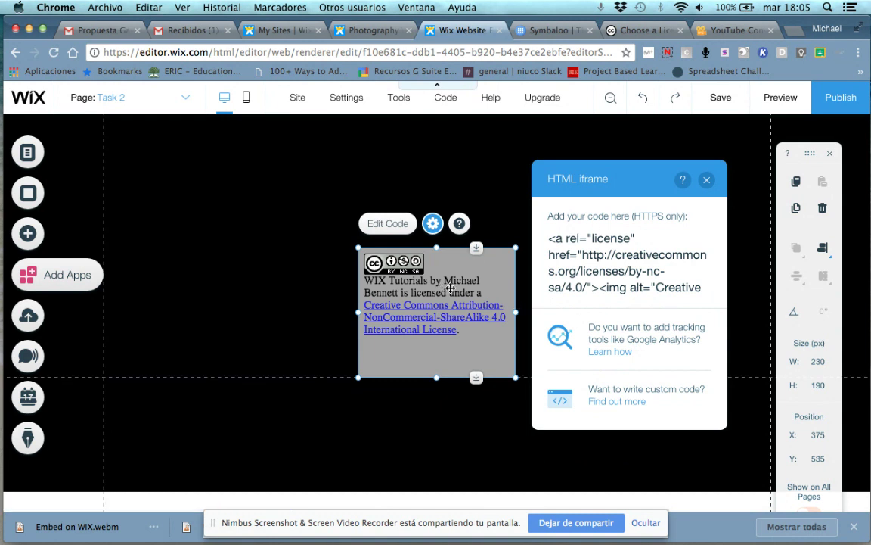
pyautogui.click(706, 182)
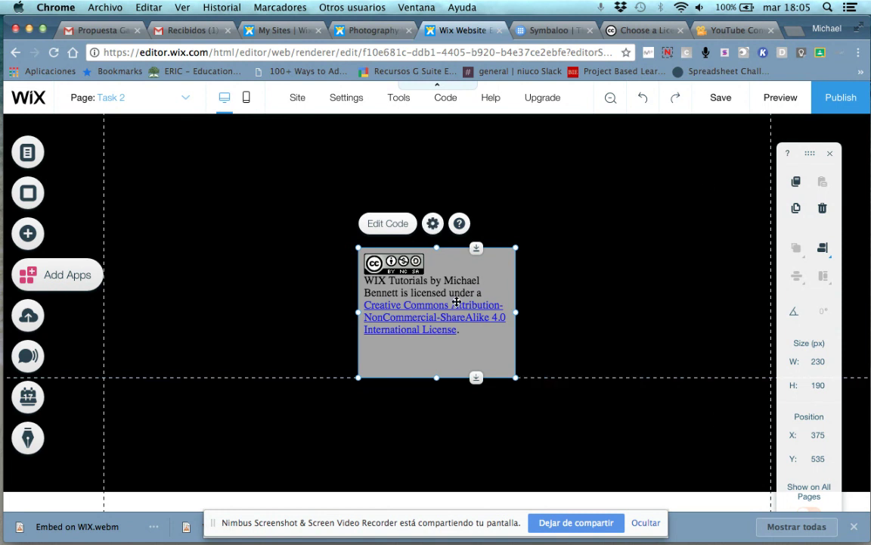
# Move the license embed into the footer and shift it to the left edge at about x 27
pyautogui.moveTo(343, 253); pyautogui.dragTo(333, 172)
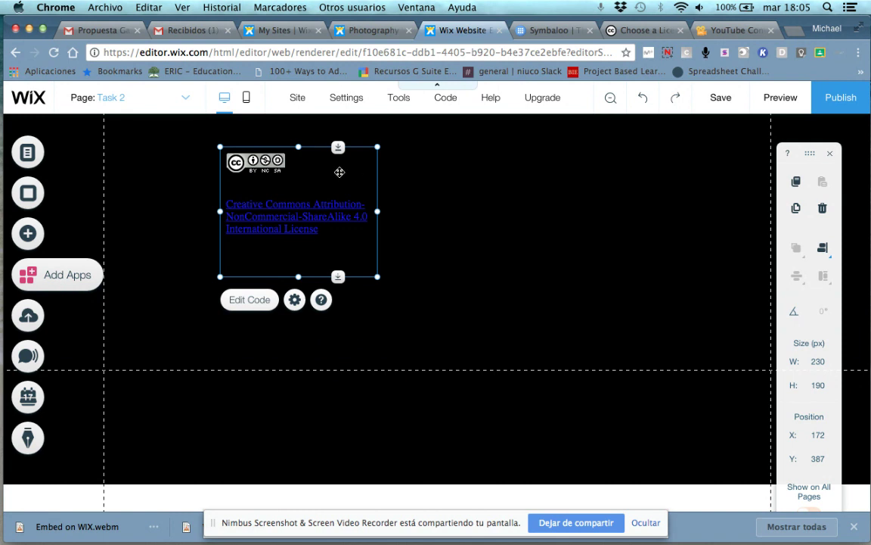
pyautogui.moveTo(337, 219); pyautogui.dragTo(341, 279)
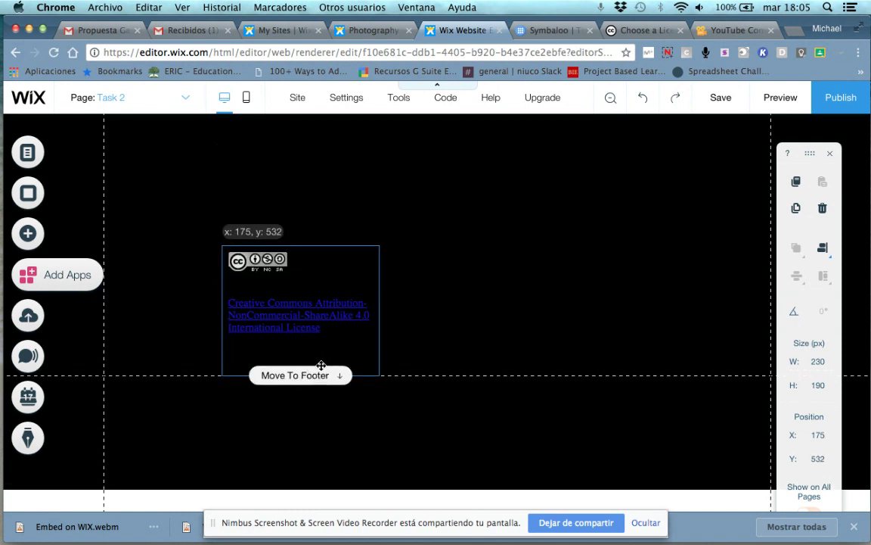
pyautogui.moveTo(322, 365); pyautogui.dragTo(323, 374)
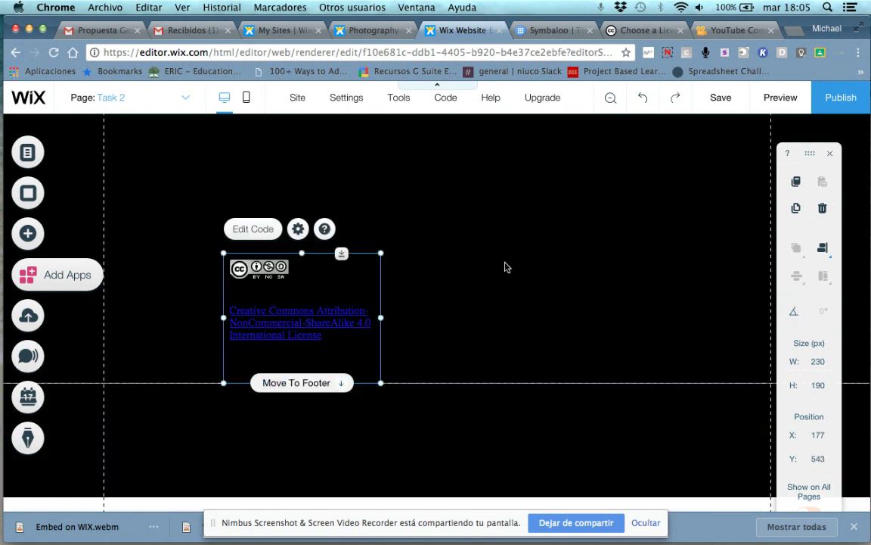
pyautogui.click(326, 389)
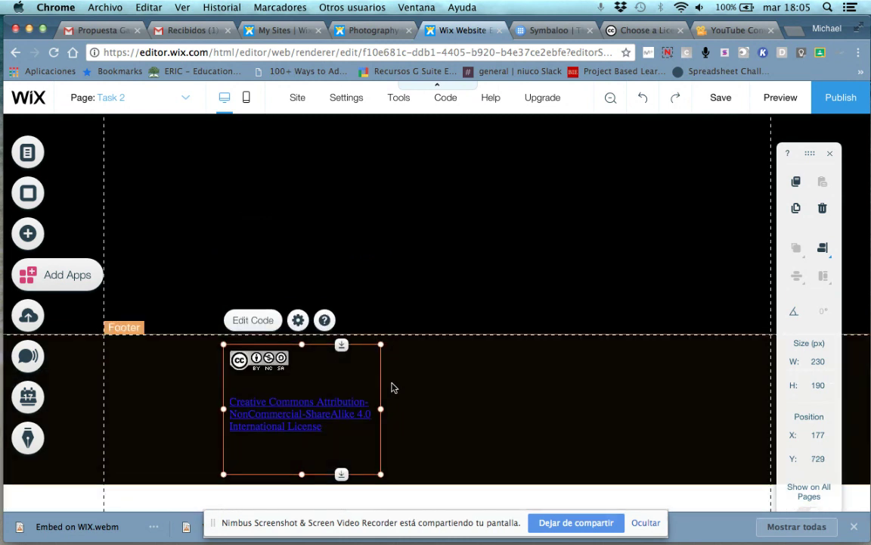
pyautogui.moveTo(362, 370); pyautogui.dragTo(259, 375)
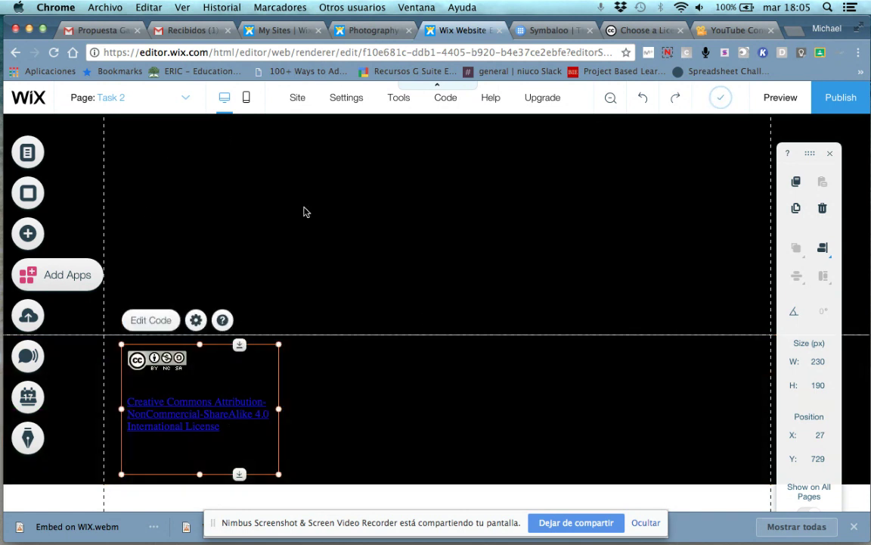
pyautogui.click(571, 214)
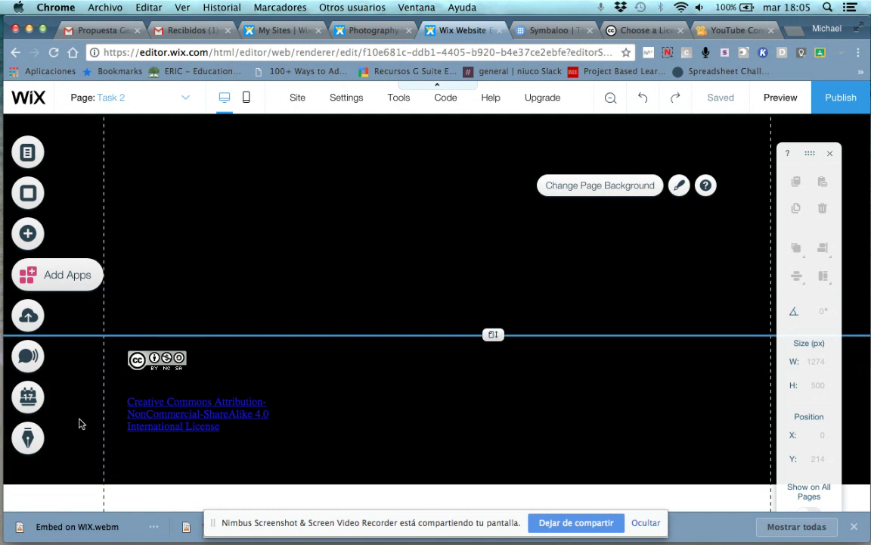
# Give the footer a fill-capable preset with a yellow #FFFF19 background, then save the site
pyautogui.click(541, 401)
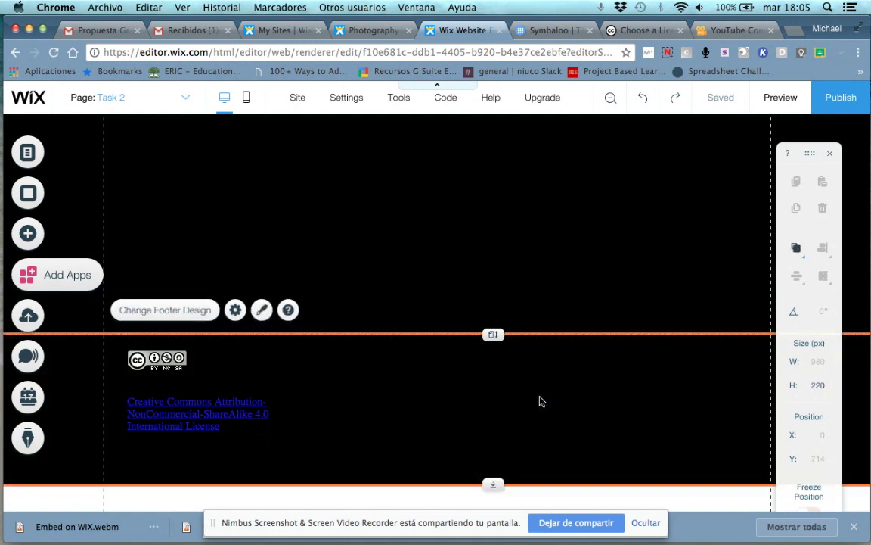
pyautogui.click(151, 318)
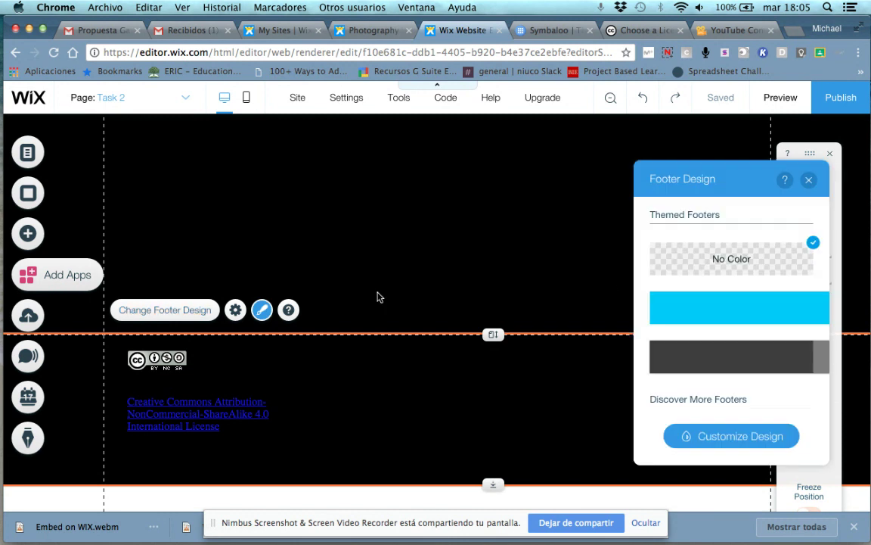
pyautogui.click(735, 435)
pyautogui.click(753, 253)
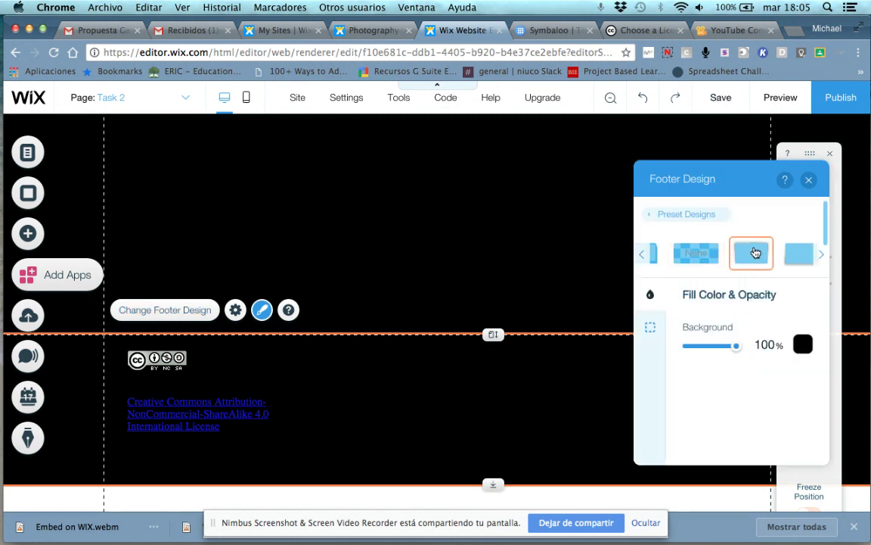
pyautogui.click(802, 345)
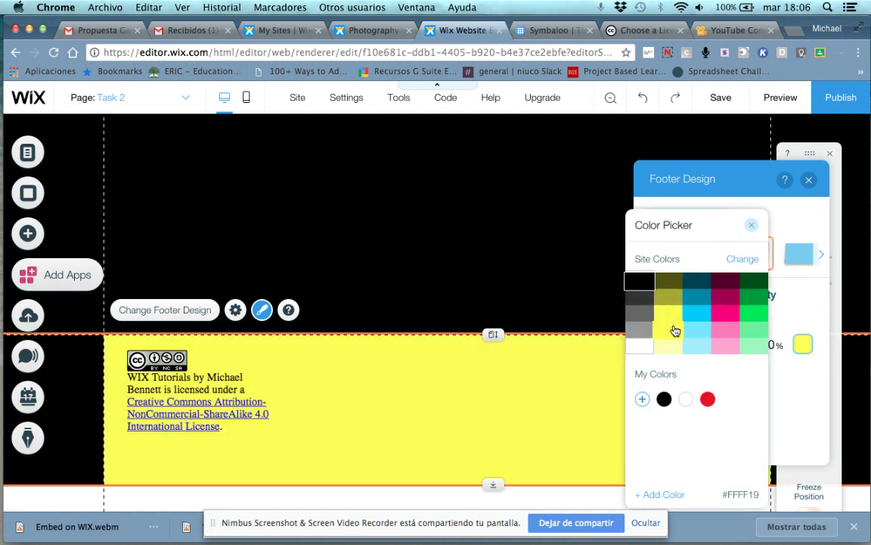
pyautogui.click(675, 331)
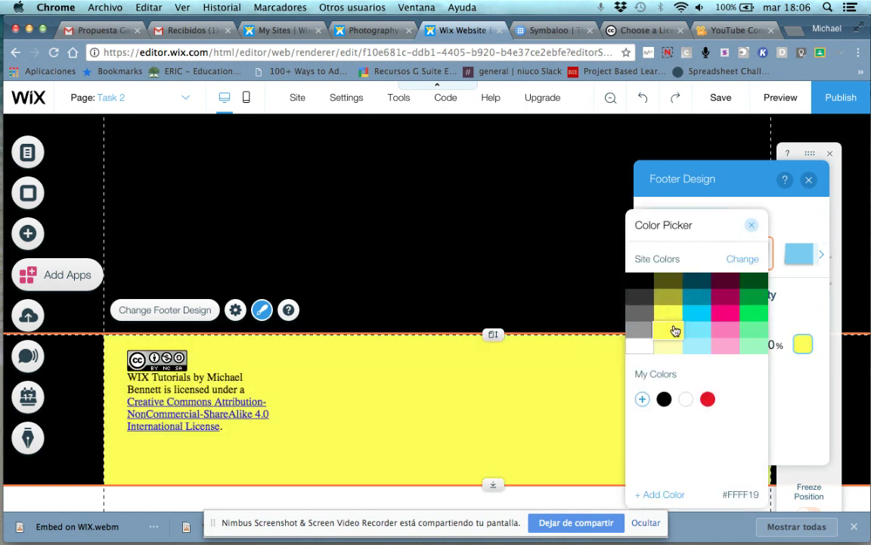
pyautogui.click(753, 227)
pyautogui.click(808, 179)
pyautogui.click(185, 401)
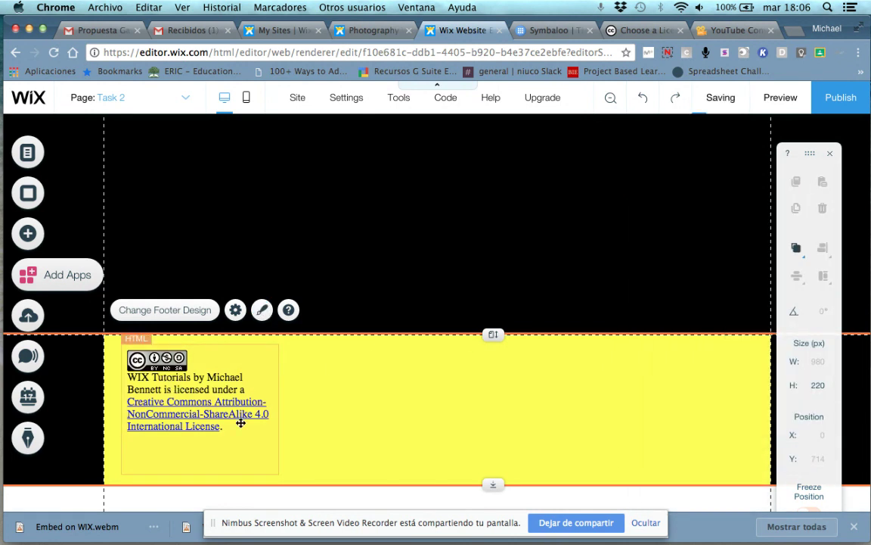
pyautogui.click(692, 108)
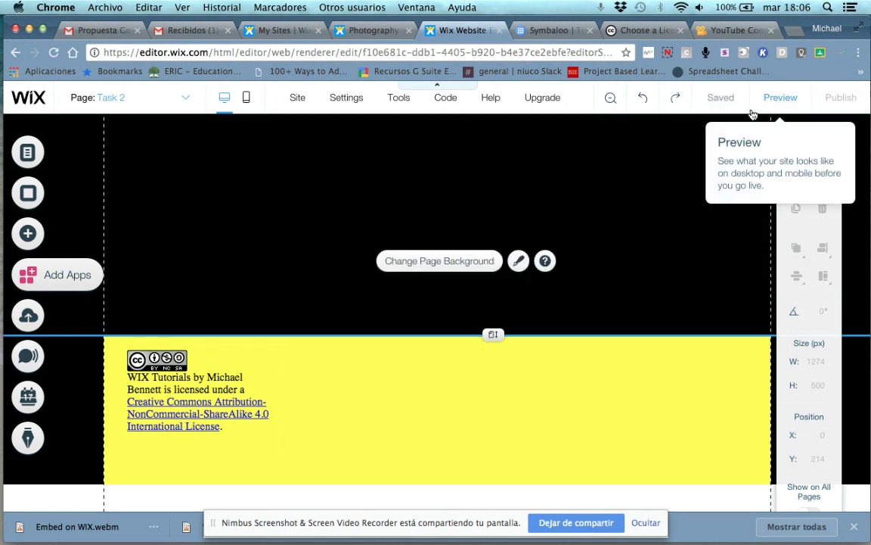
# Save and publish the site live, then preview it as visitors see it
pyautogui.press('super+s')
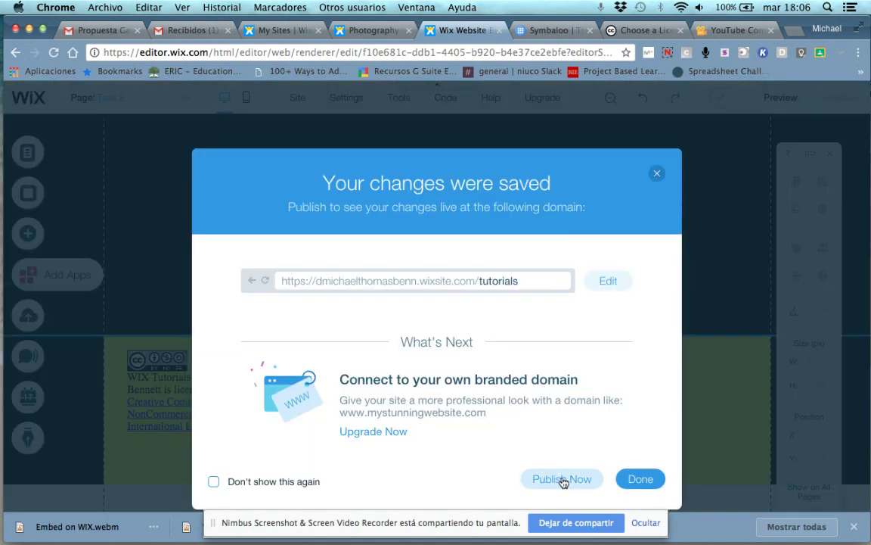
pyautogui.click(562, 479)
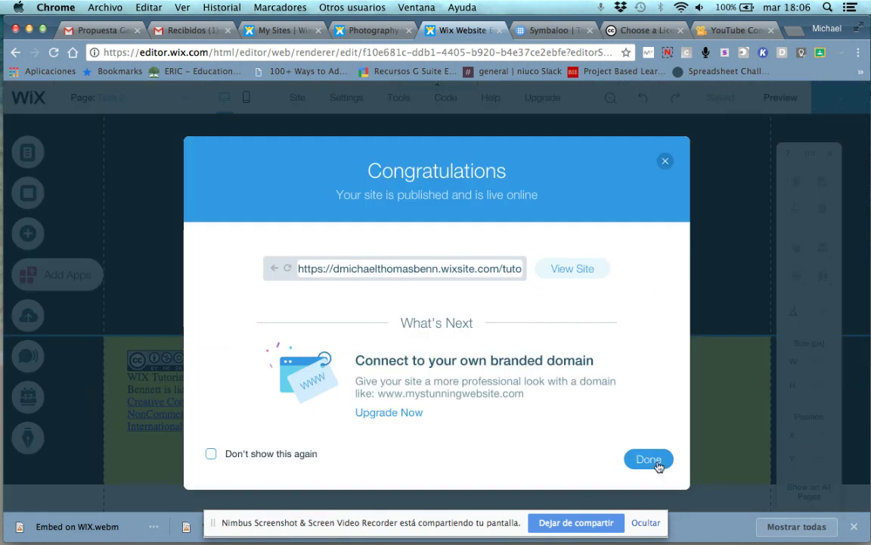
pyautogui.click(649, 460)
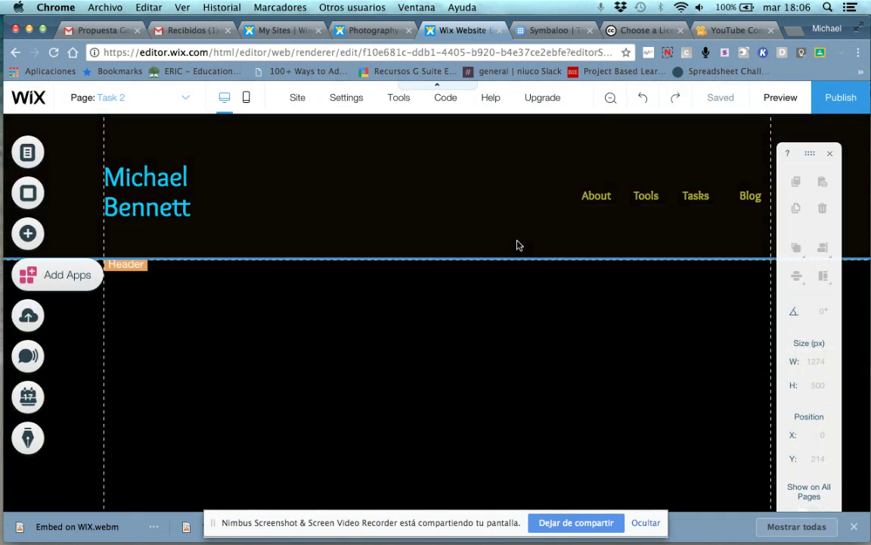
pyautogui.scroll(-5, 518, 245)
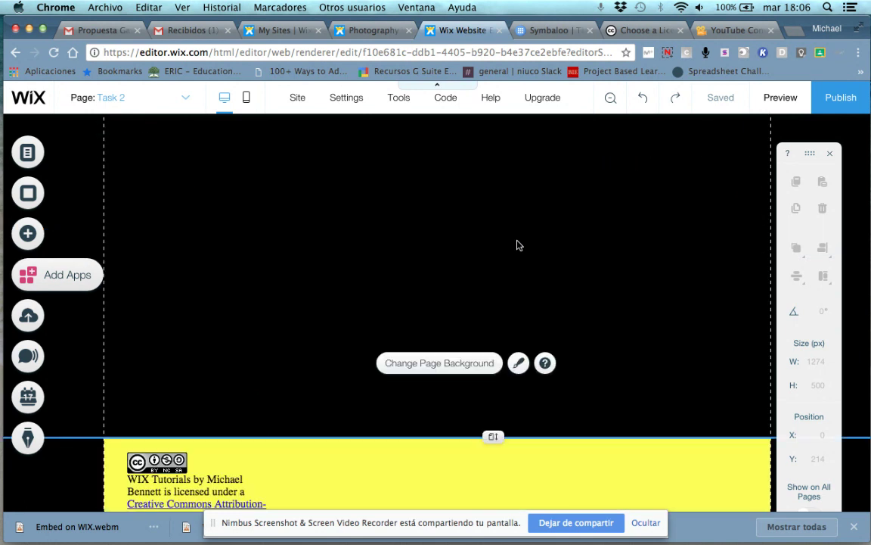
pyautogui.scroll(5, 518, 245)
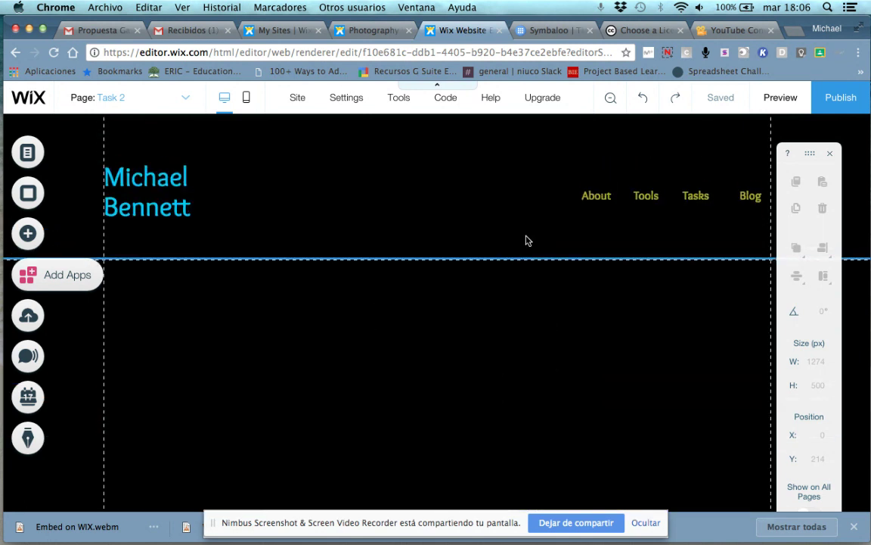
pyautogui.click(765, 96)
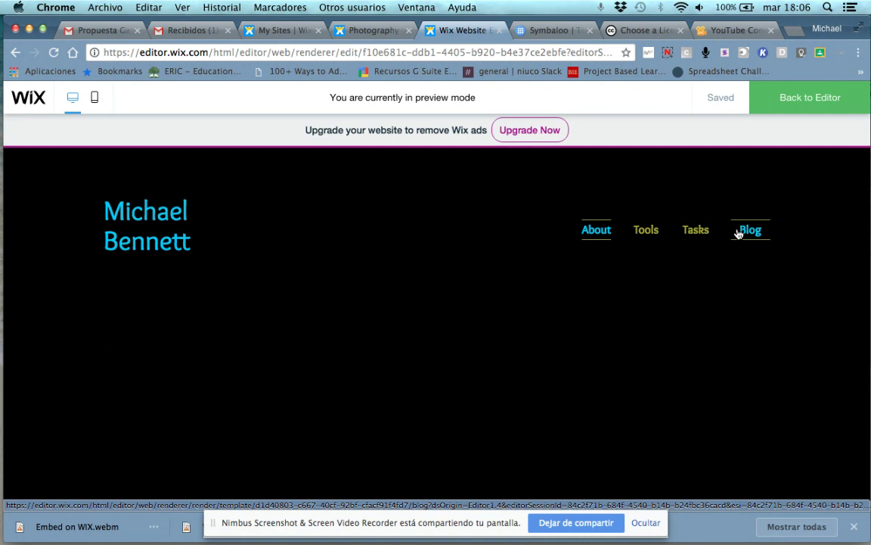
# Check the yellow license footer on the Blog page in the preview
pyautogui.click(741, 230)
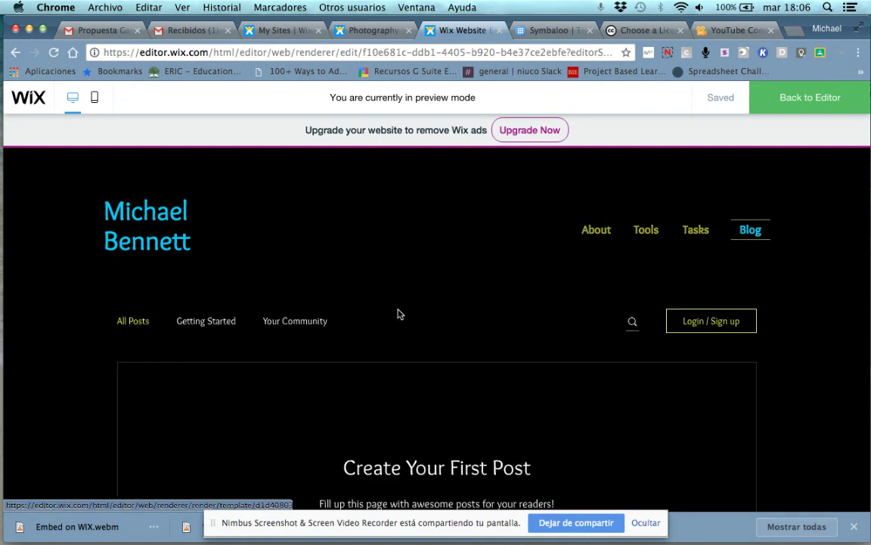
pyautogui.scroll(-4, 415, 340)
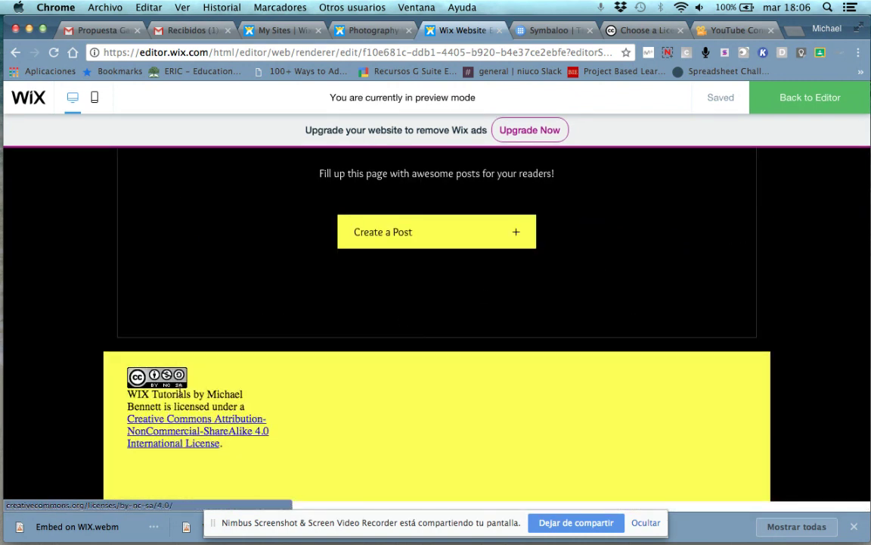
pyautogui.scroll(1, 337, 421)
pyautogui.scroll(-1, 352, 424)
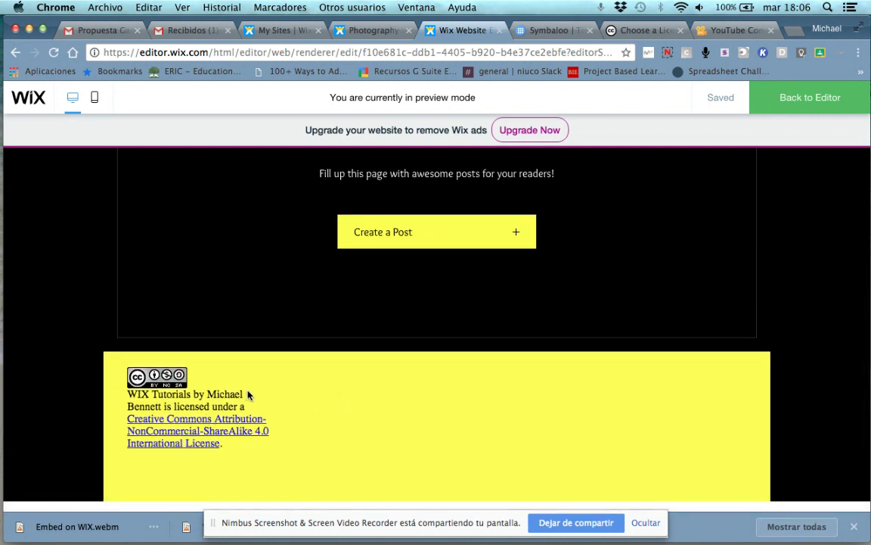
pyautogui.scroll(5, 406, 379)
# Go to the Task 5 page from the Tasks menu and return to editing
pyautogui.moveTo(701, 237)
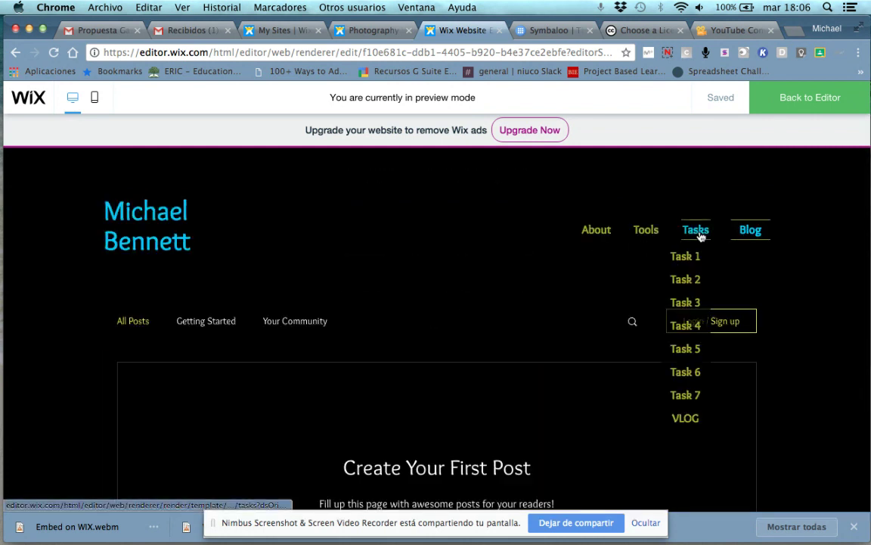
pyautogui.click(687, 329)
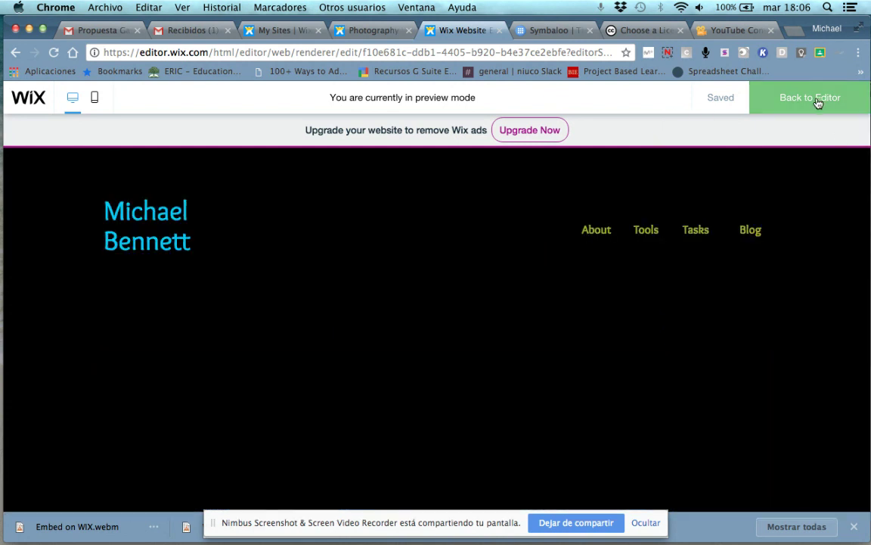
pyautogui.click(813, 99)
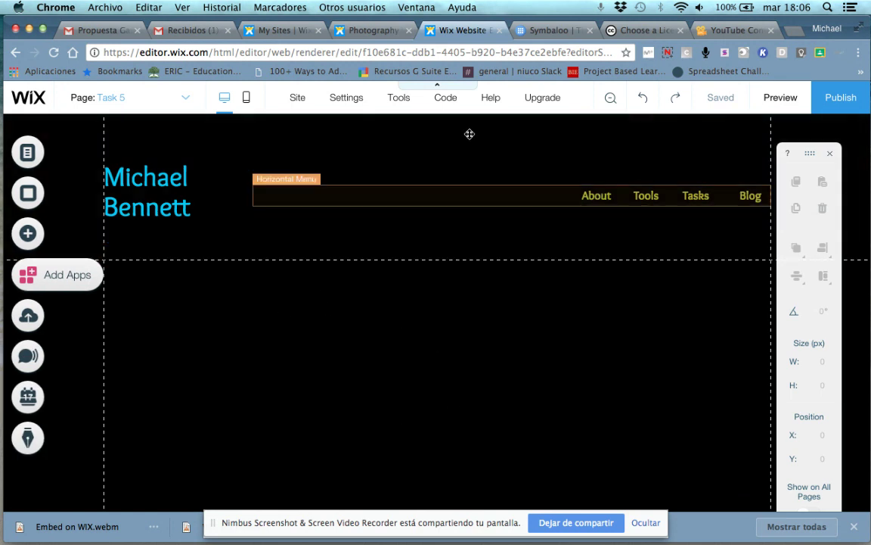
# Switch to editing the About page and confirm its footer shows the yellow license notice
pyautogui.click(187, 98)
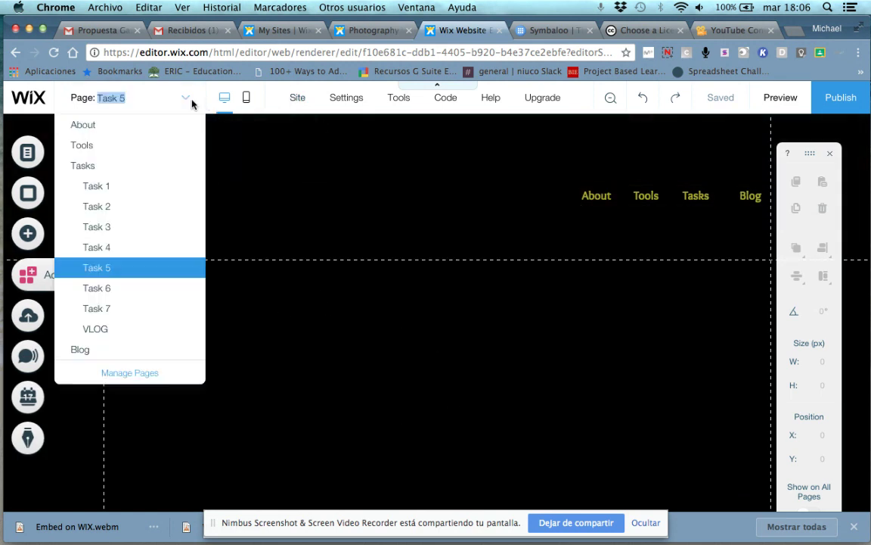
pyautogui.click(97, 133)
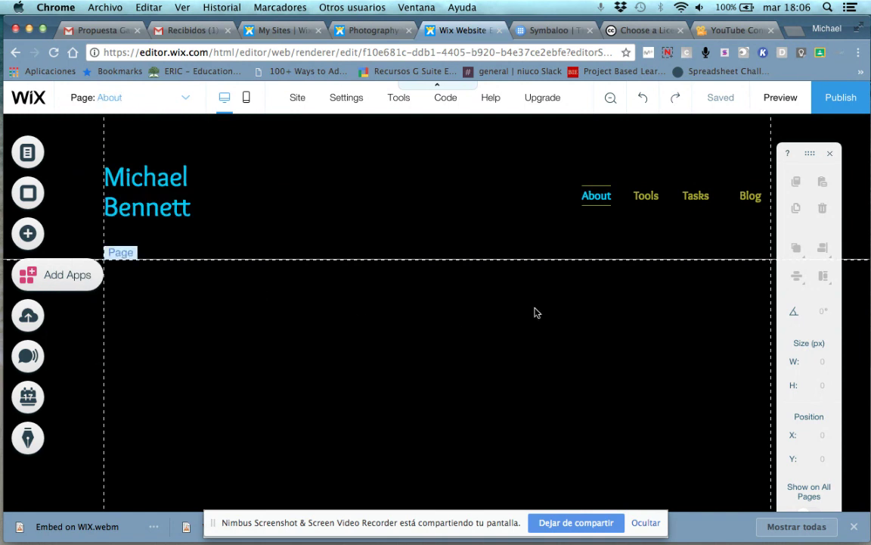
pyautogui.scroll(-5, 535, 312)
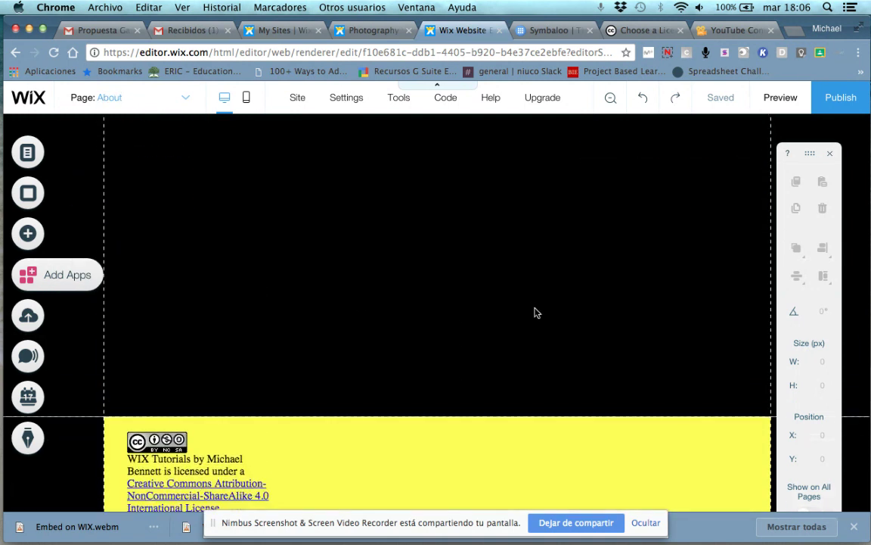
pyautogui.scroll(5, 526, 264)
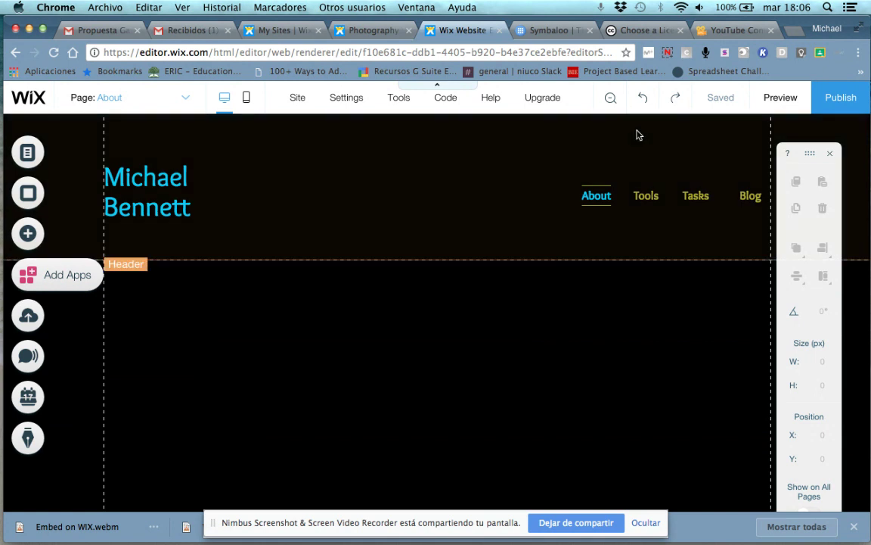